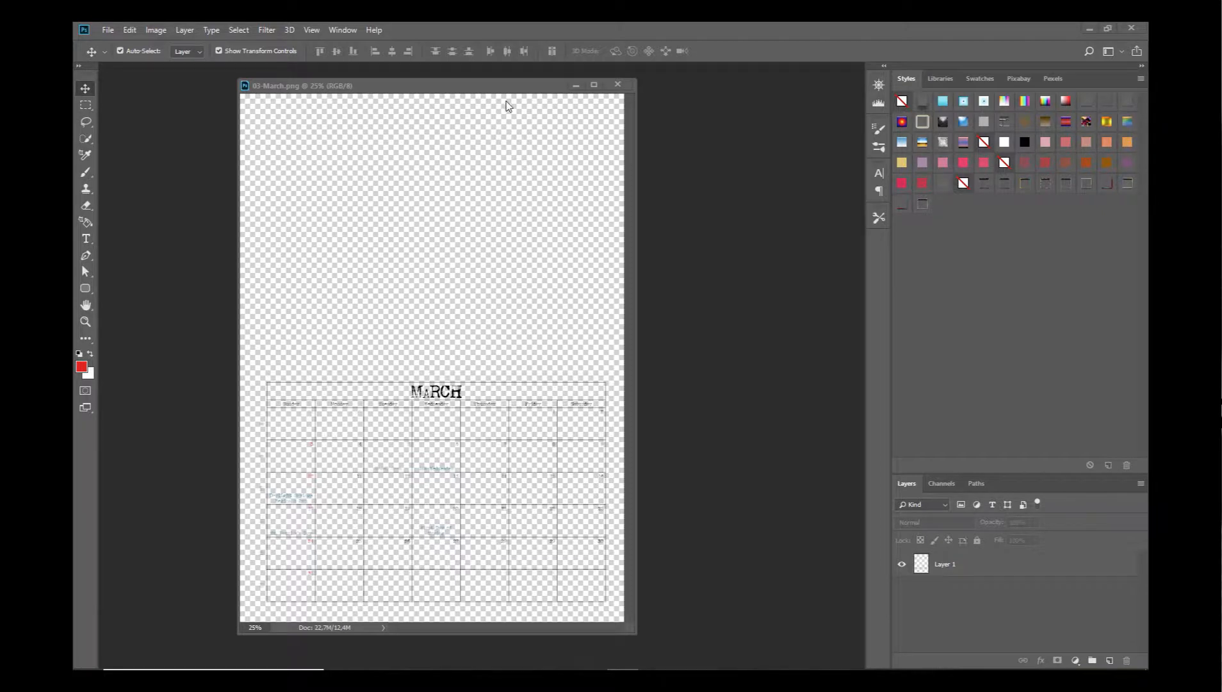
Step: Dock the 03-March.png document as a tab and enlarge the calendar grid to inspect its dates and holidays
left_click_drag(504, 85, 551, 82)
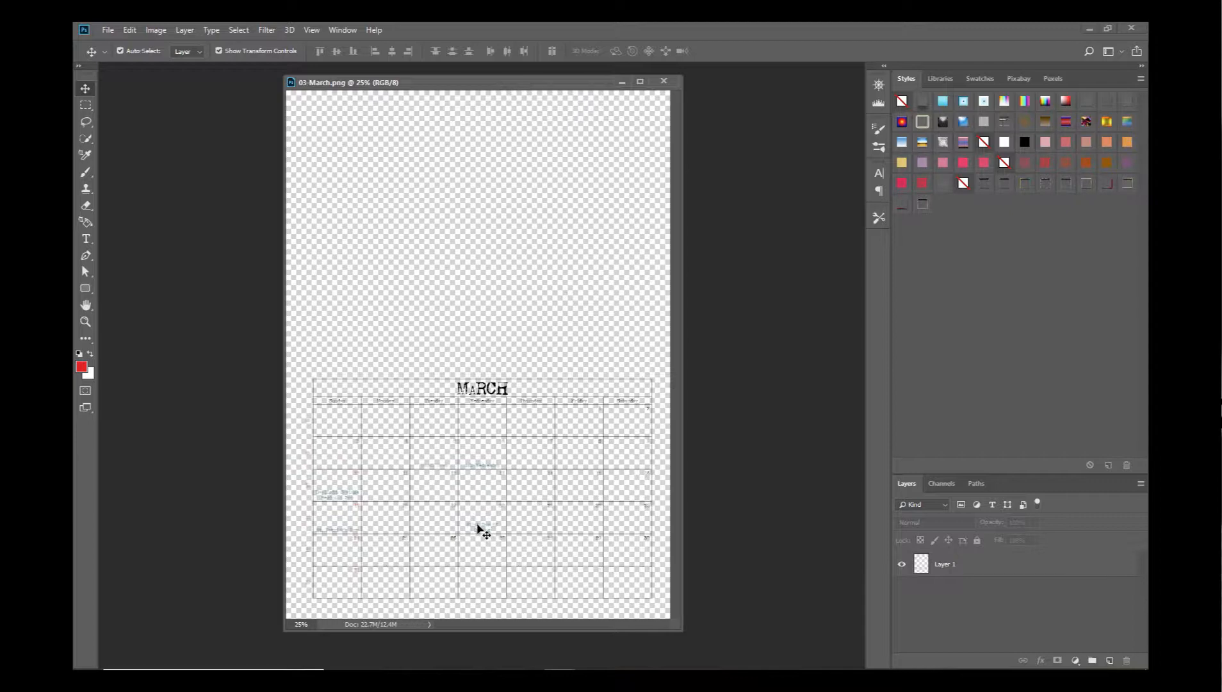
key("ctrl+plus")
key("ctrl+plus")
key("ctrl+plus")
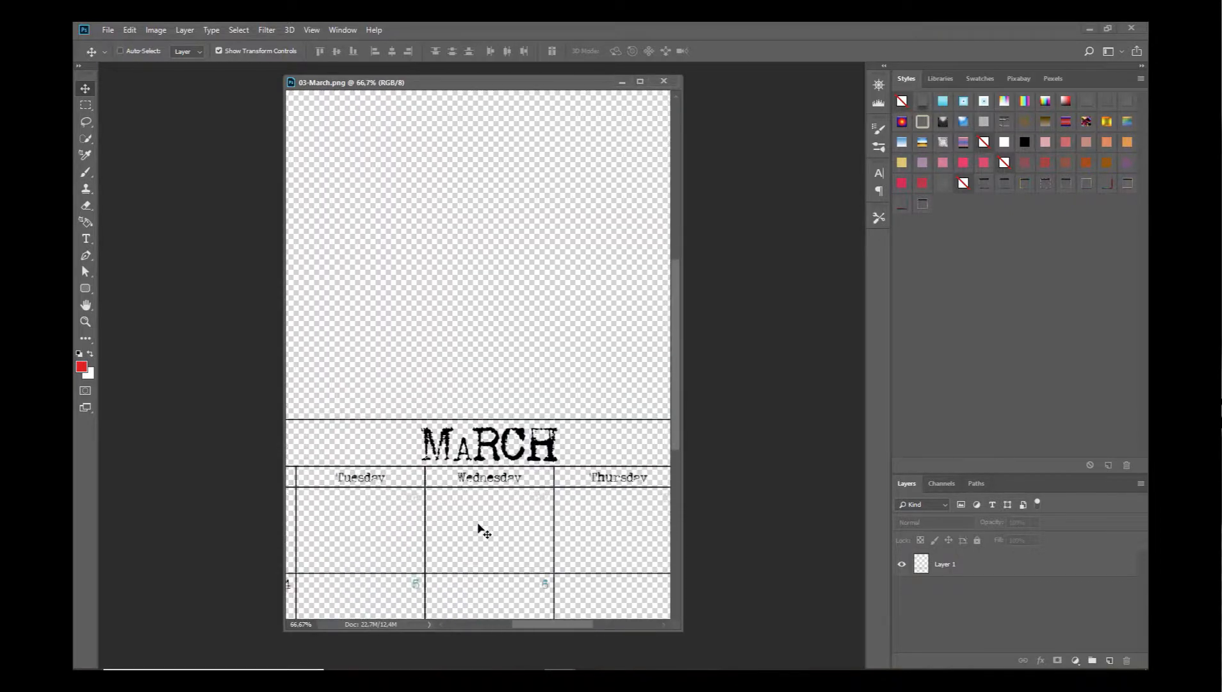
left_click_drag(478, 82, 486, 74)
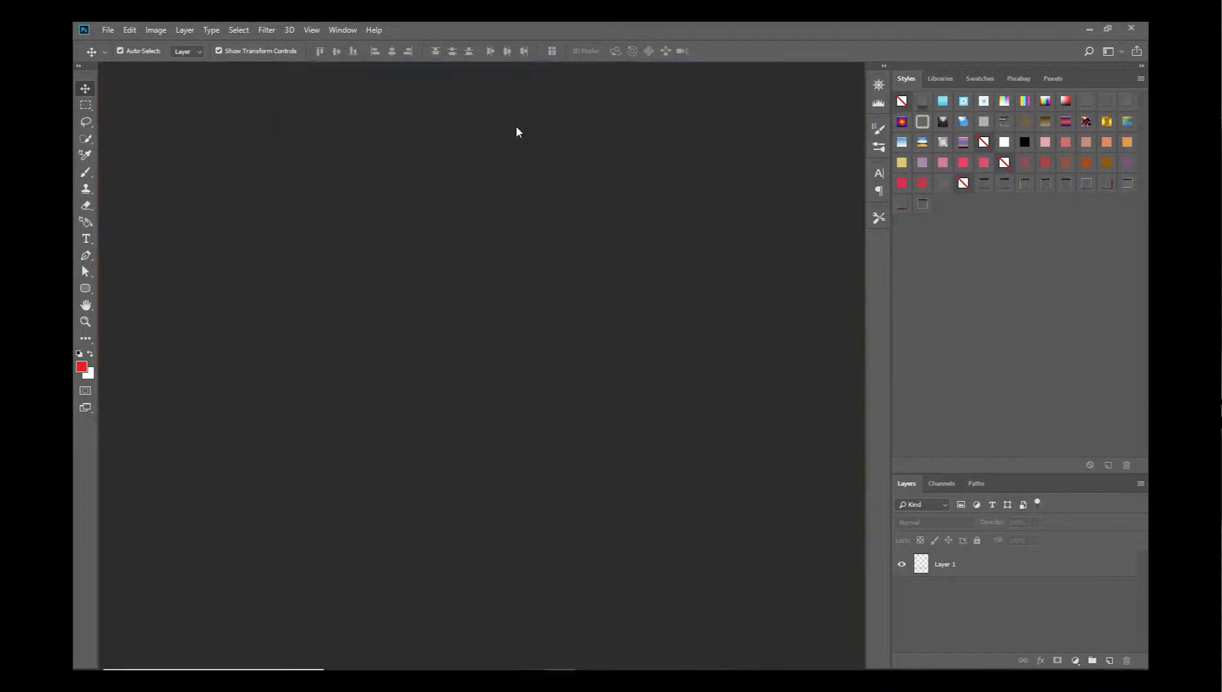
scroll(464, 445, "down", 5)
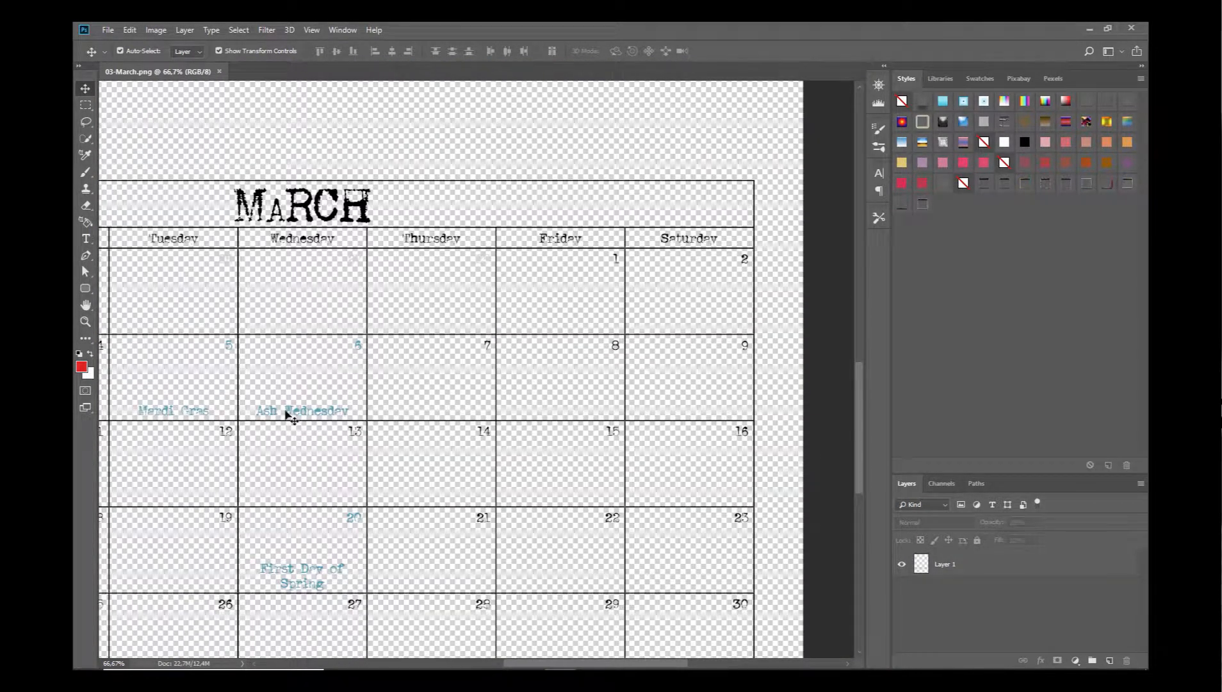
left_click_drag(617, 665, 496, 666)
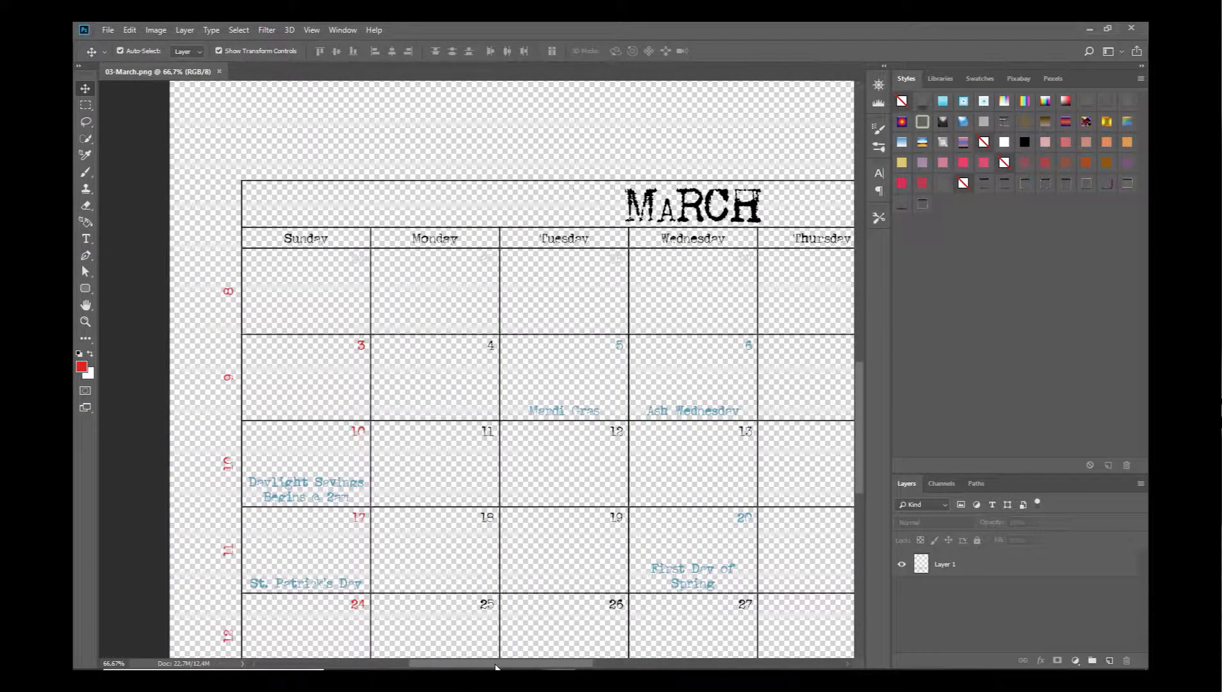
Step: Select Layer 1 and check which selection and colour adjustment commands are available for the calendar
left_click(239, 31)
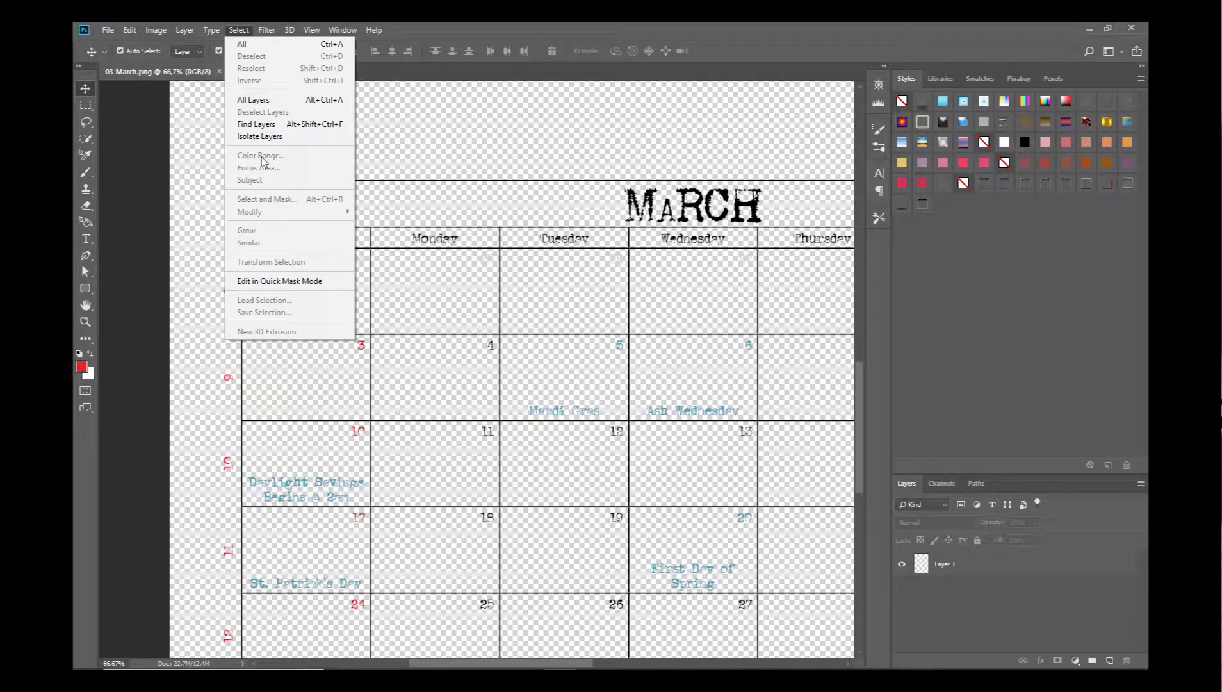
left_click(991, 560)
left_click(991, 560)
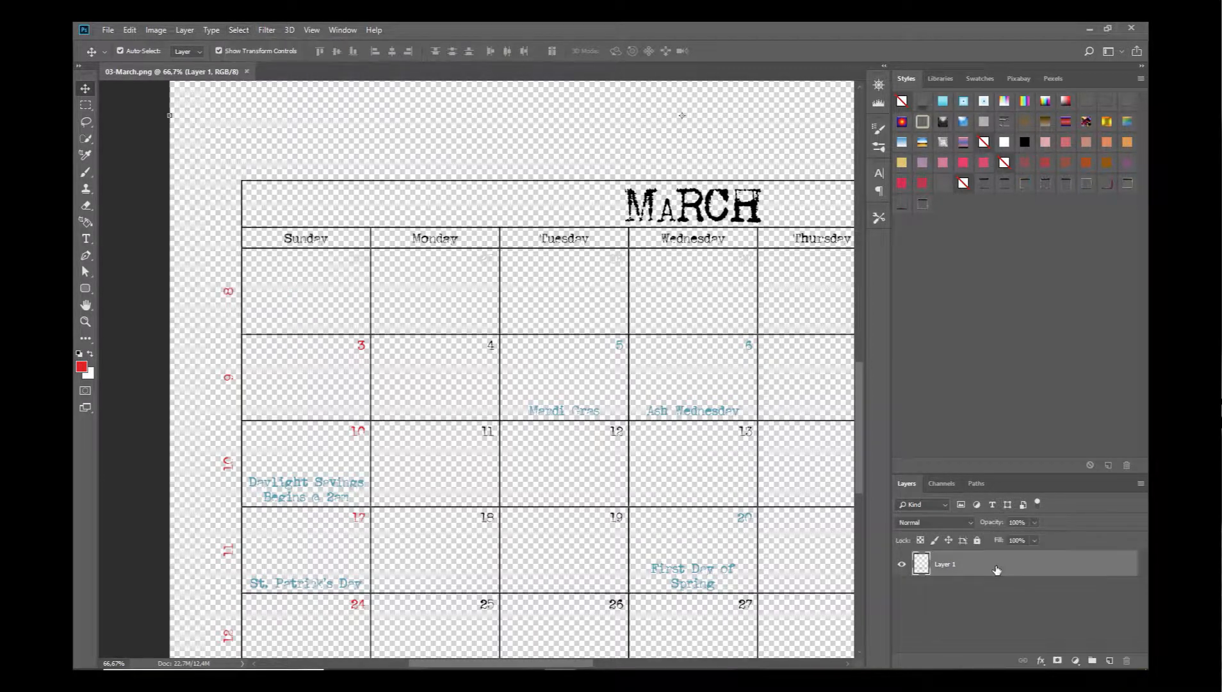
left_click(239, 31)
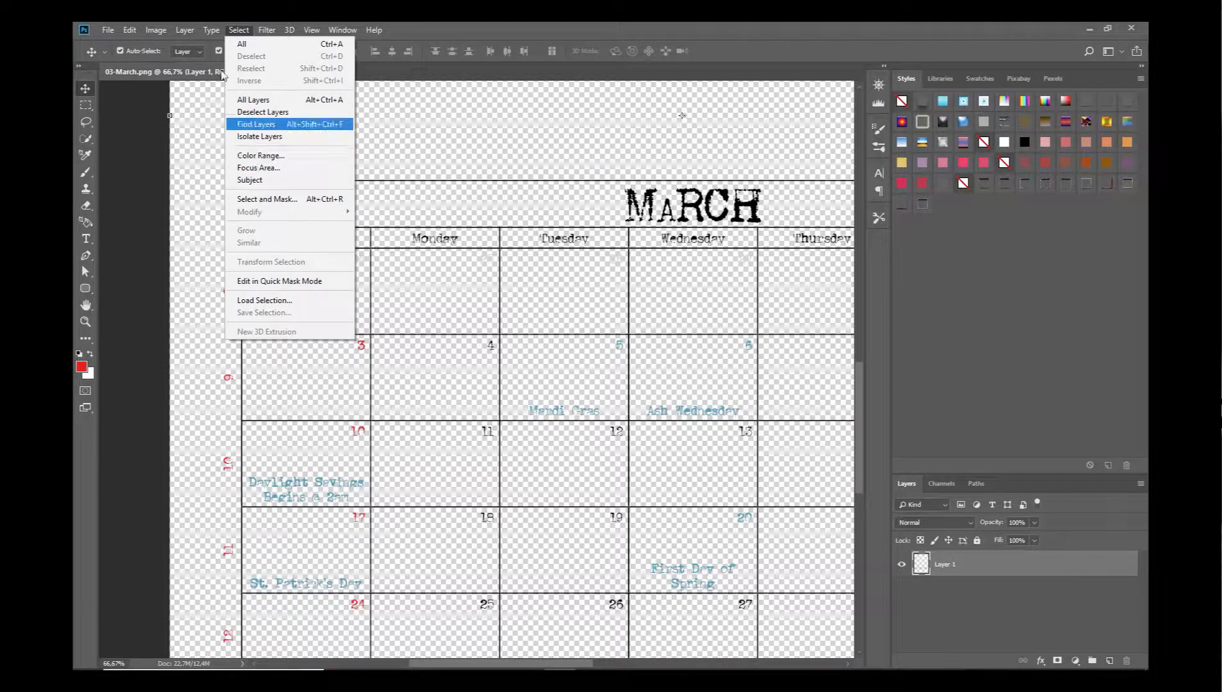
mouse_move(156, 32)
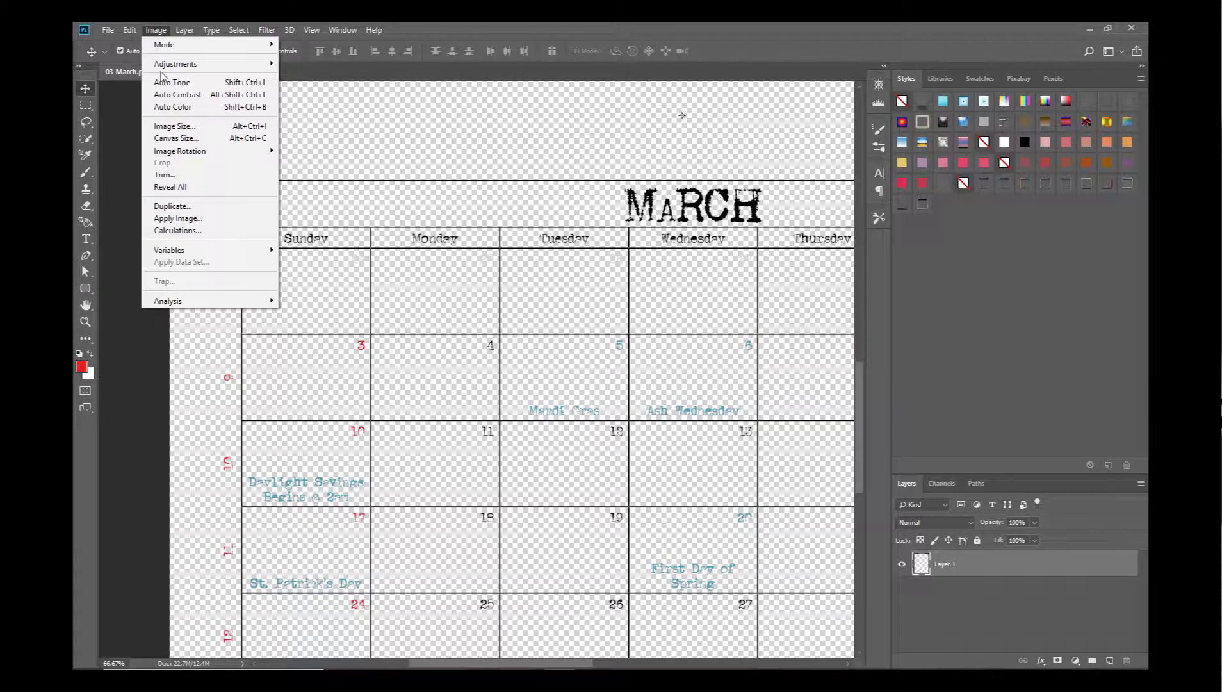
mouse_move(165, 64)
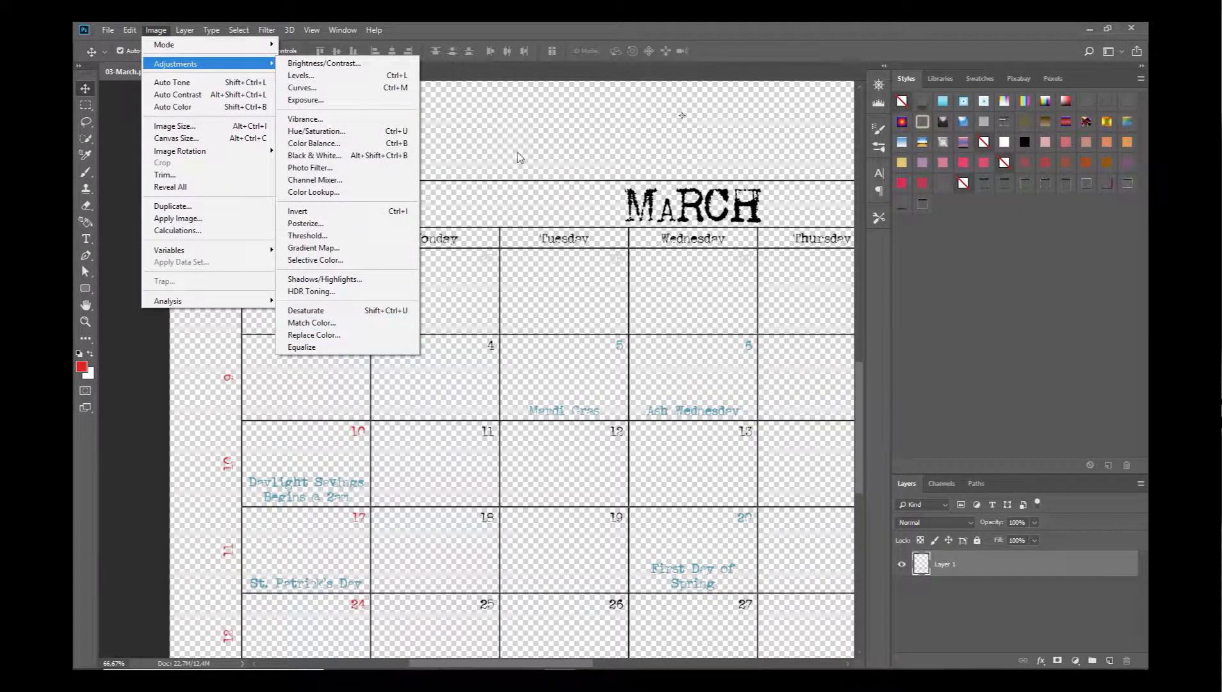
left_click(527, 131)
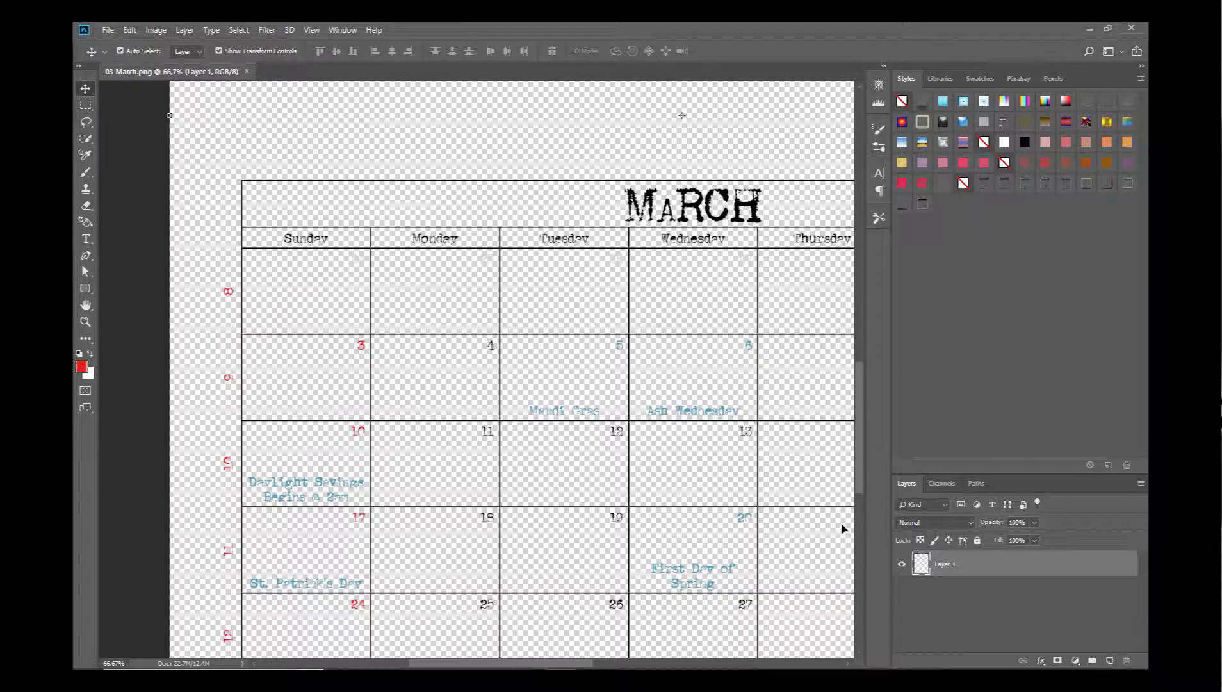
Step: Open the white painted paper nbk-OTR-PP-CardboardPaint2 from the nbk-OTR-PP-CardboardPaint folder
key("ctrl+0")
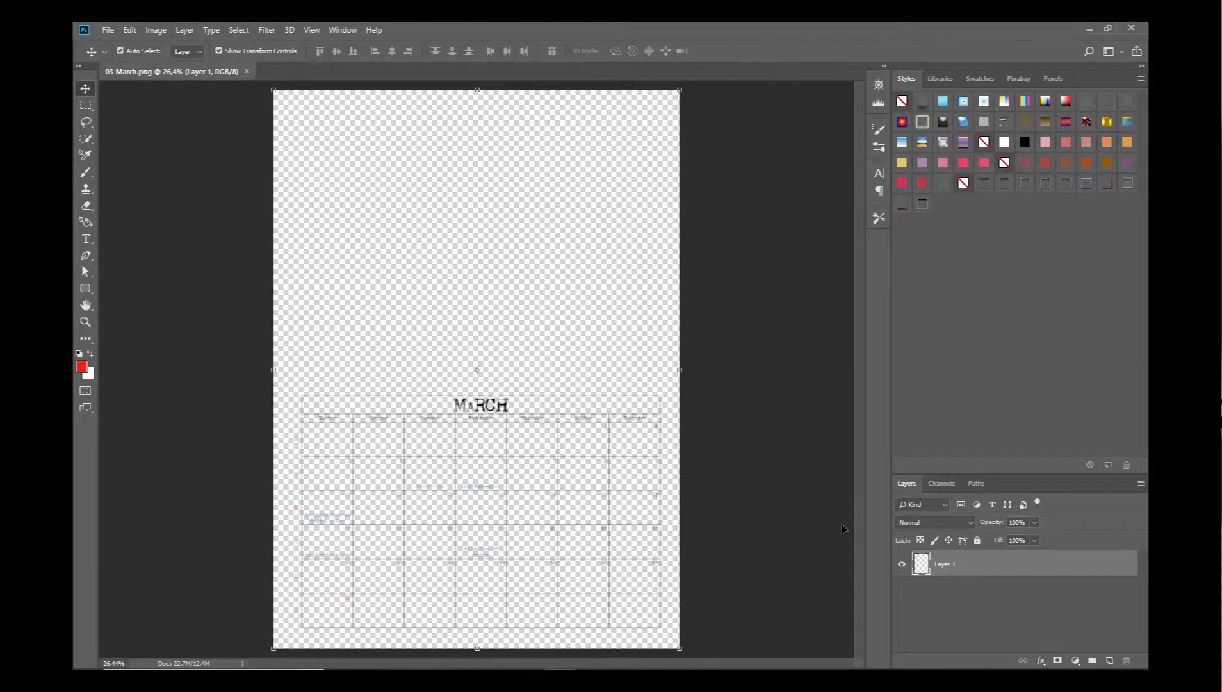
left_click(109, 30)
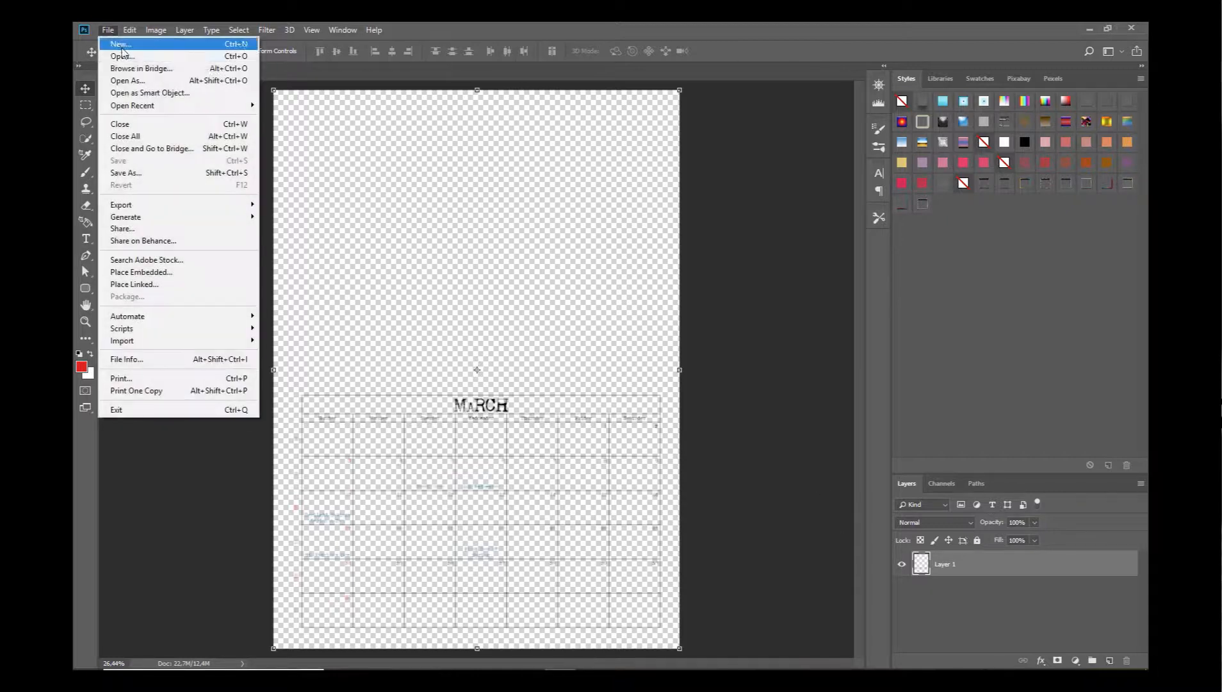
left_click(125, 57)
left_click(552, 53)
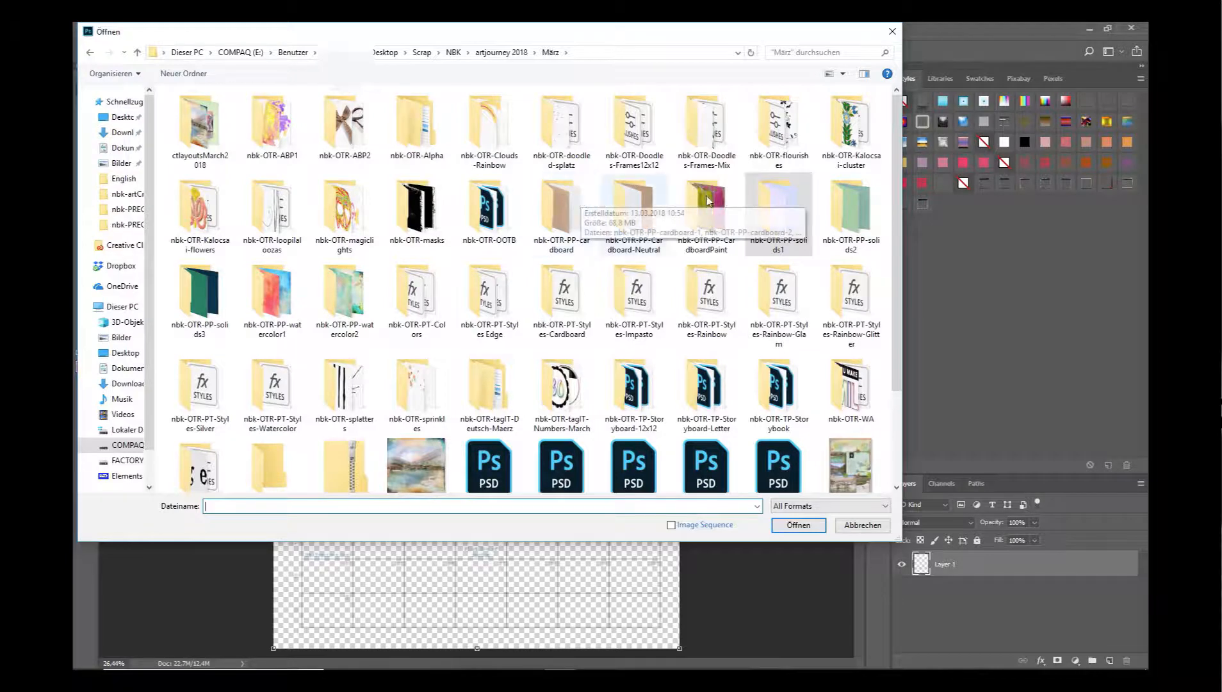
double_click(711, 216)
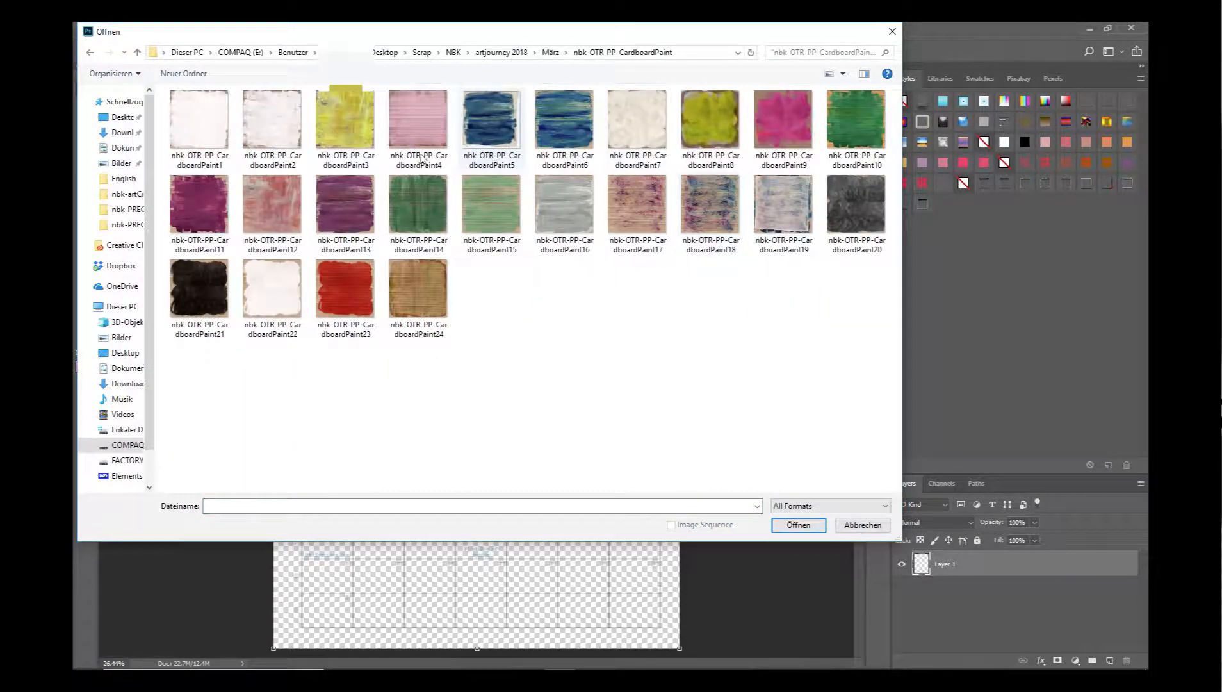
double_click(282, 173)
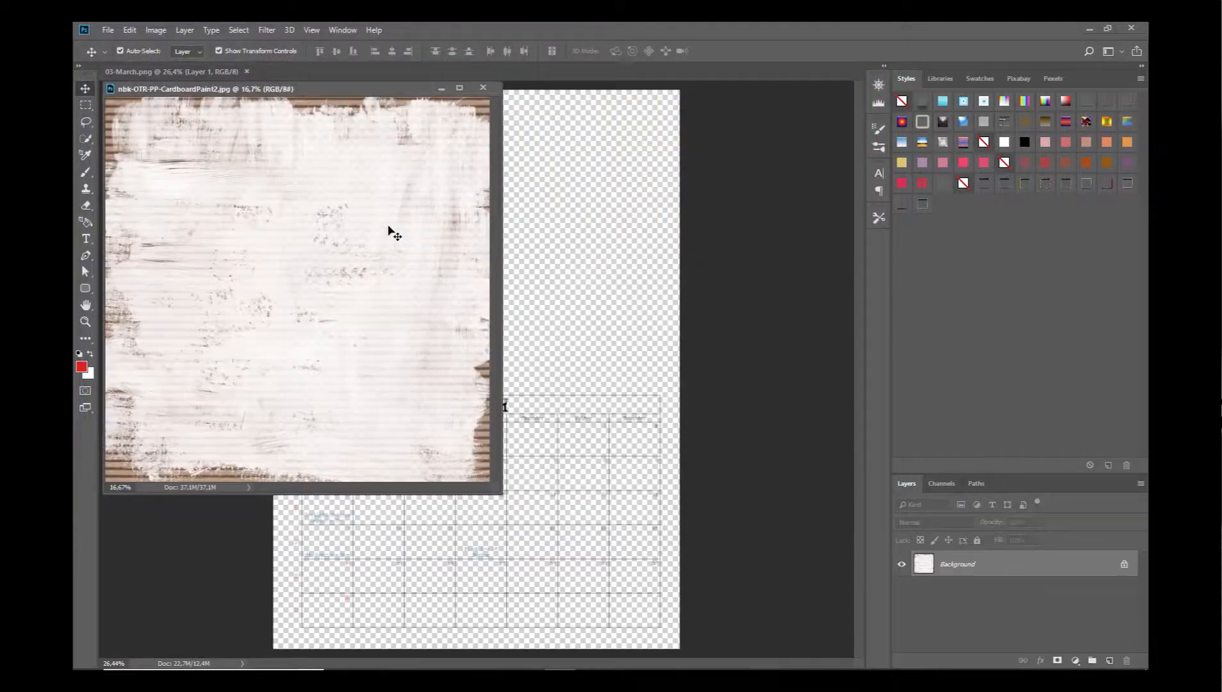
Step: Copy the white painted paper into the March document, close its source file, and place the paper layer beneath the calendar layer
left_click_drag(336, 227, 568, 269)
left_click(483, 87)
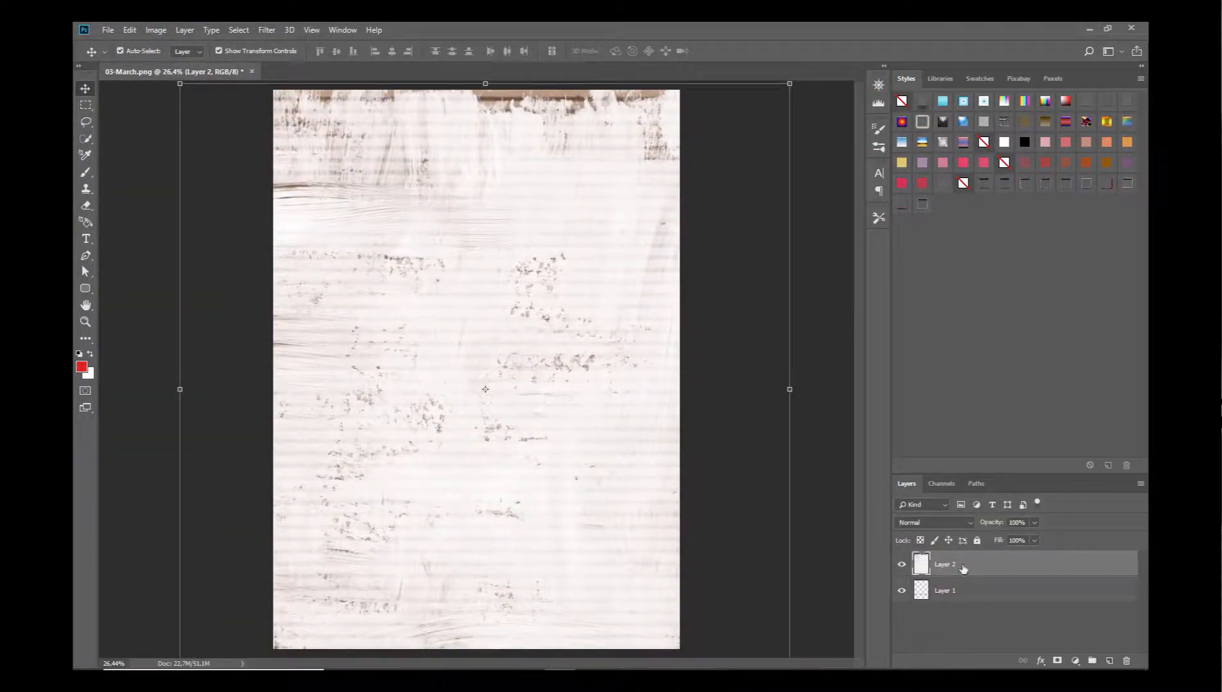
left_click_drag(964, 569, 961, 603)
mouse_move(555, 199)
left_mouse_down()
mouse_move(551, 212)
mouse_move(553, 199)
left_mouse_up()
Step: Open the black "Living the Good Life" word art from the nbk-OTR-WA folder
left_click(107, 30)
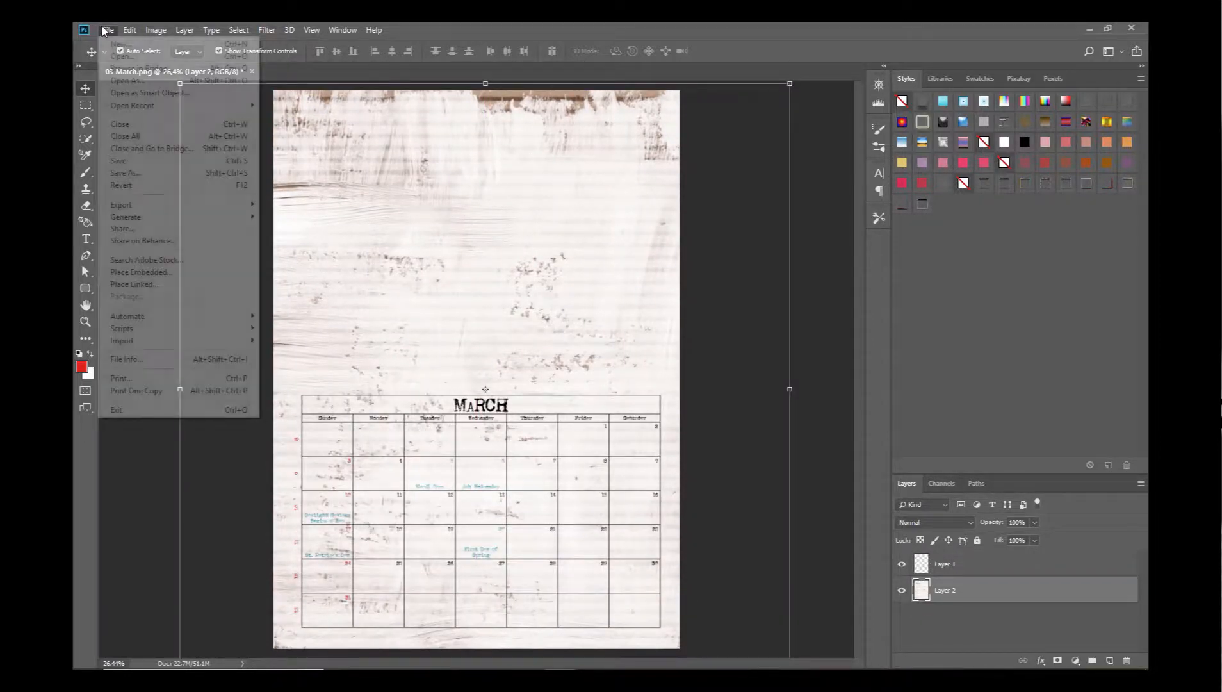
left_click(119, 56)
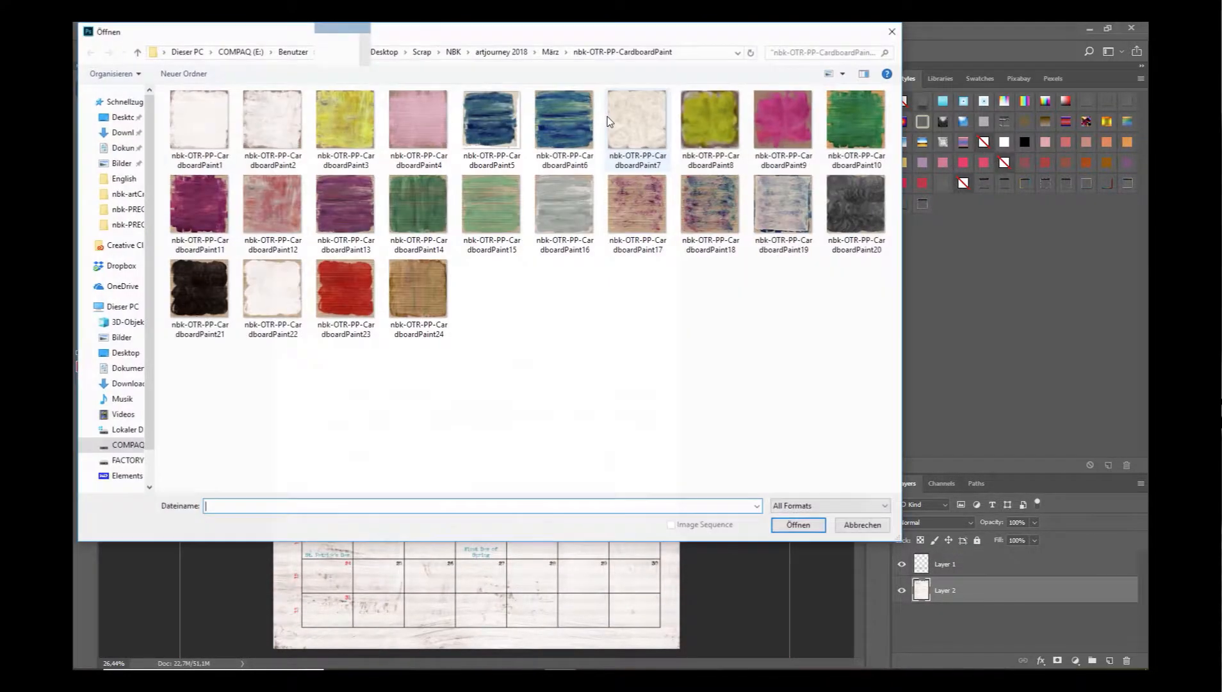
left_click(543, 54)
scroll(417, 382, "down", 1)
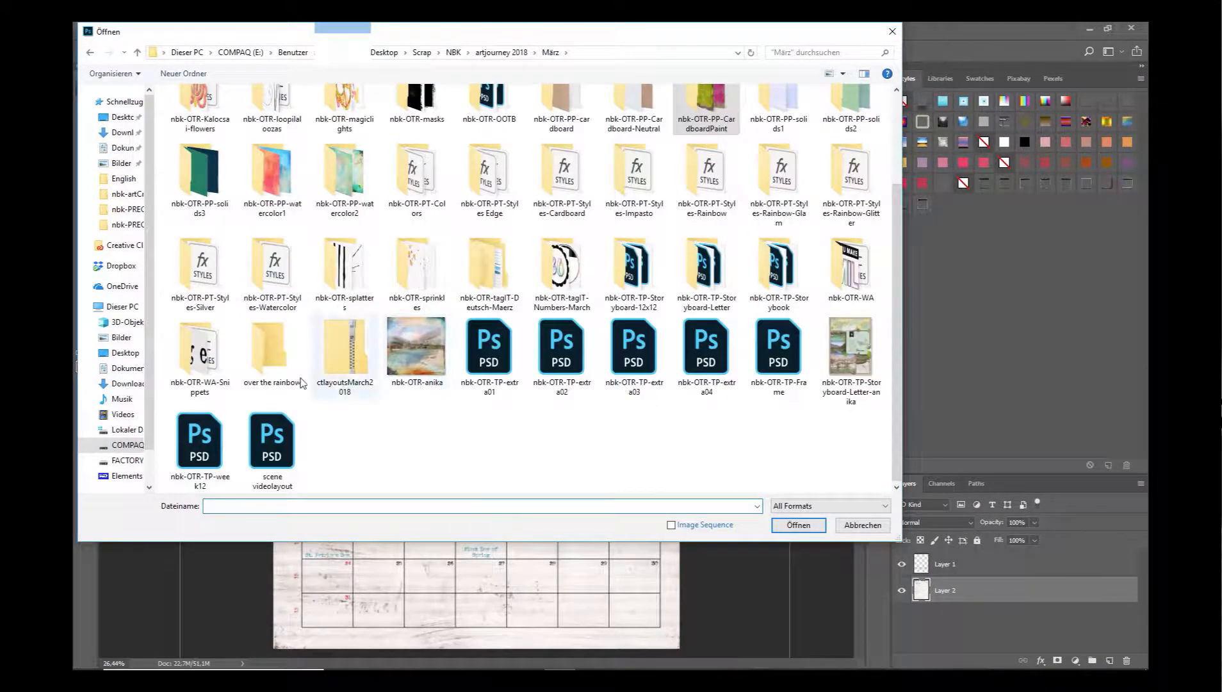
double_click(857, 292)
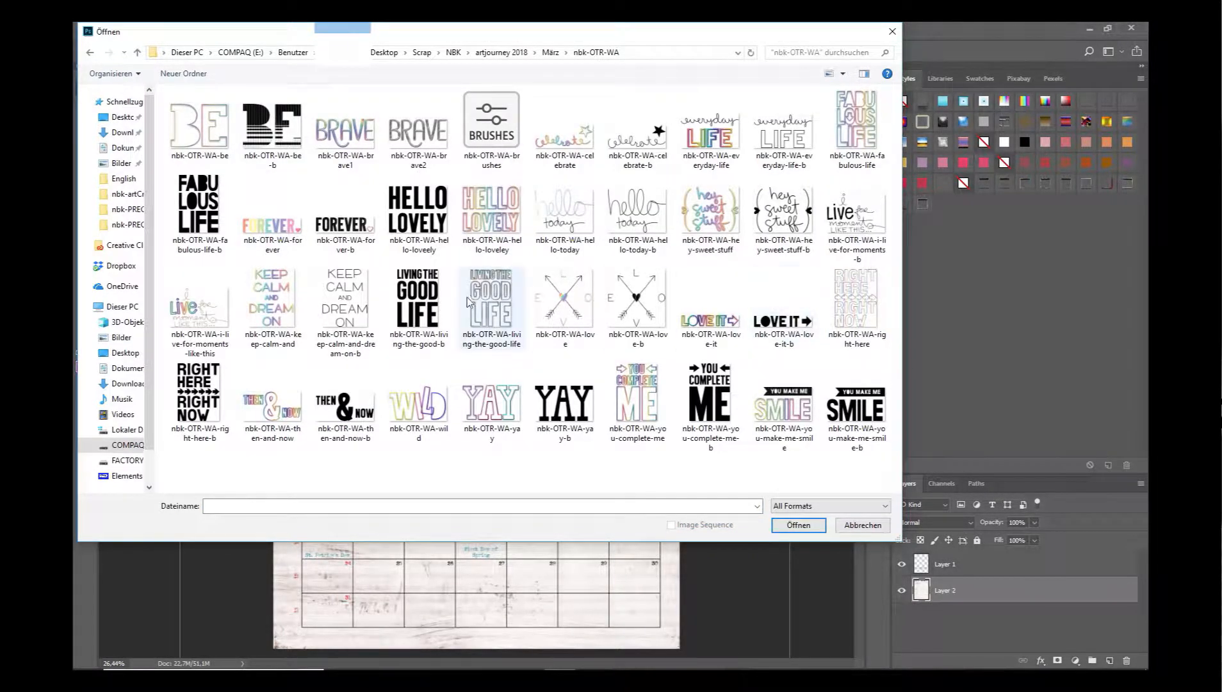
double_click(418, 298)
Step: Copy the word art into the March document, scale it down, and position it just above the calendar grid
left_click_drag(323, 248, 521, 241)
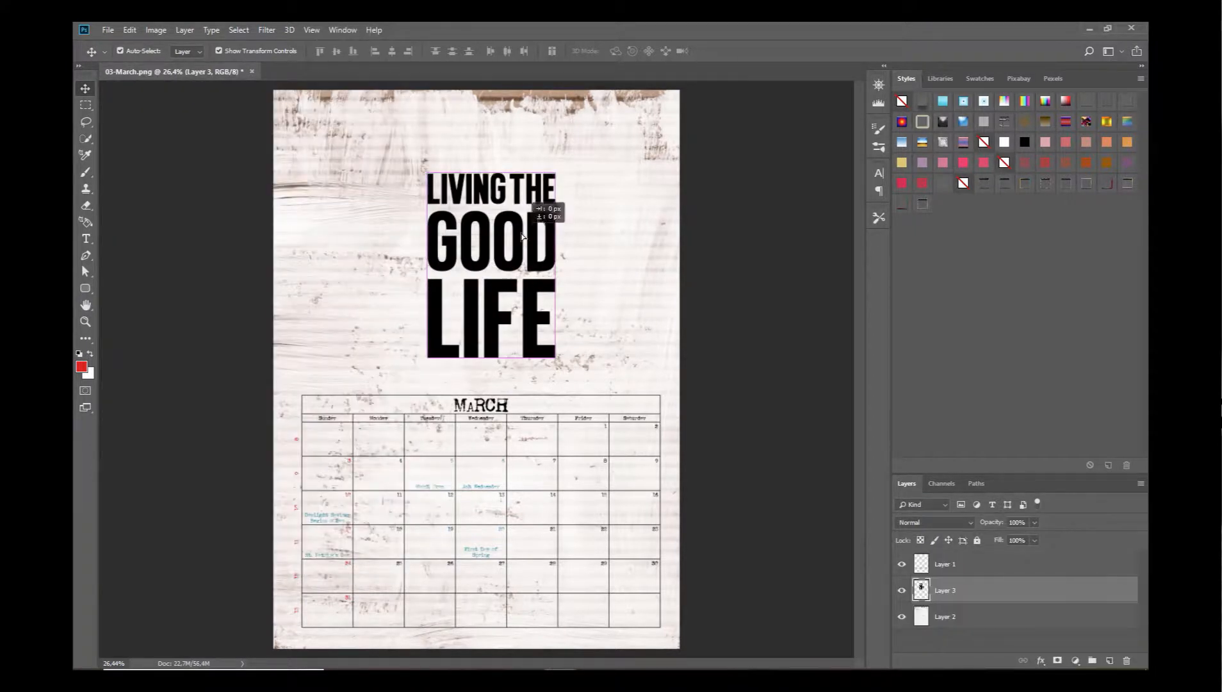
left_click_drag(556, 356, 531, 321)
key("Return")
left_click_drag(512, 232, 475, 279)
Step: Review the style files in the nbk-OTR-PT-Styles Edge folder and the commands for loading styles
left_click(108, 29)
left_click(121, 53)
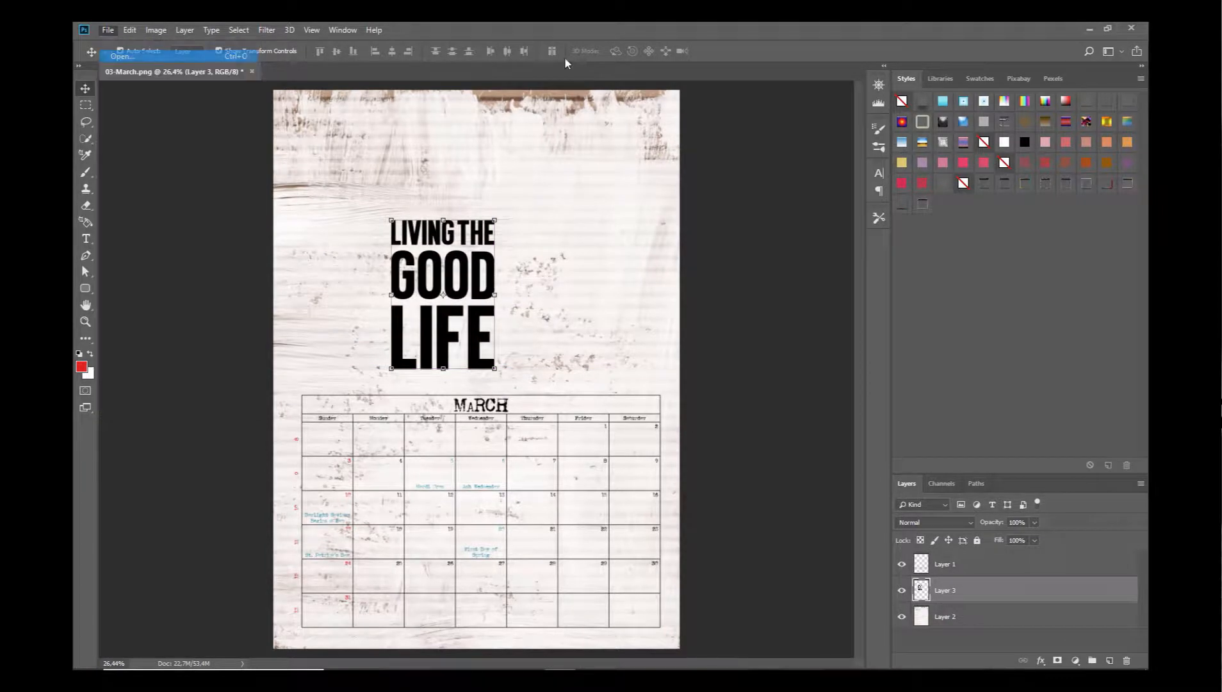
left_click(550, 54)
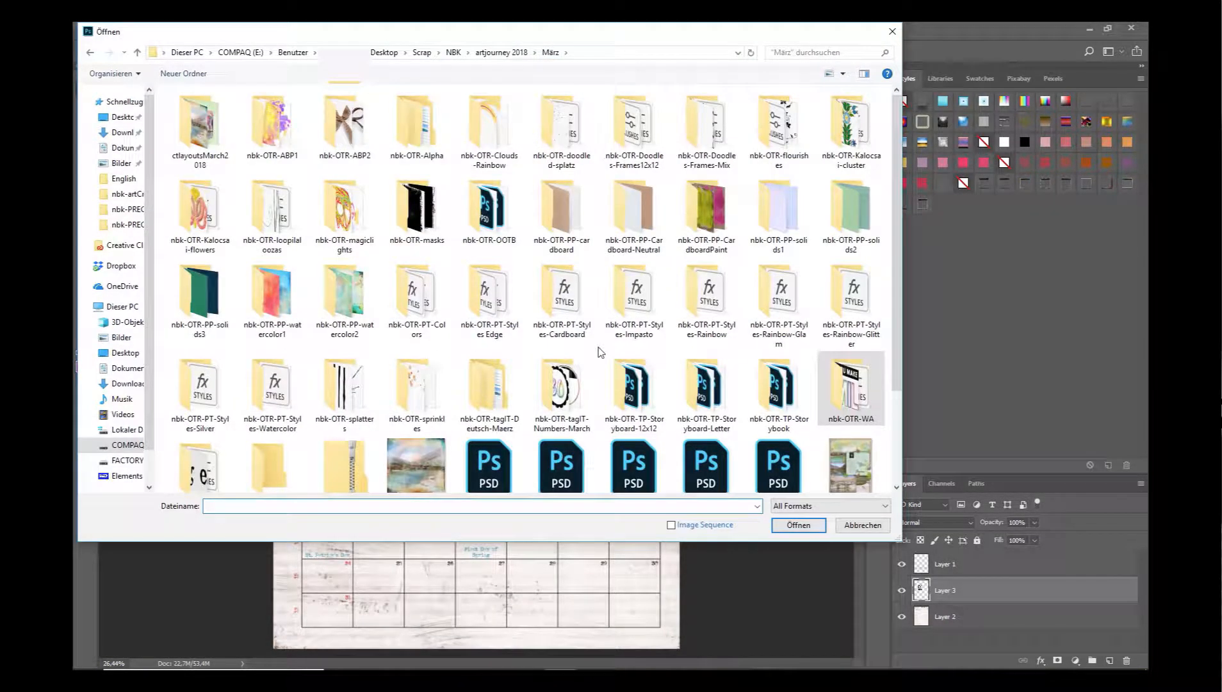
double_click(496, 312)
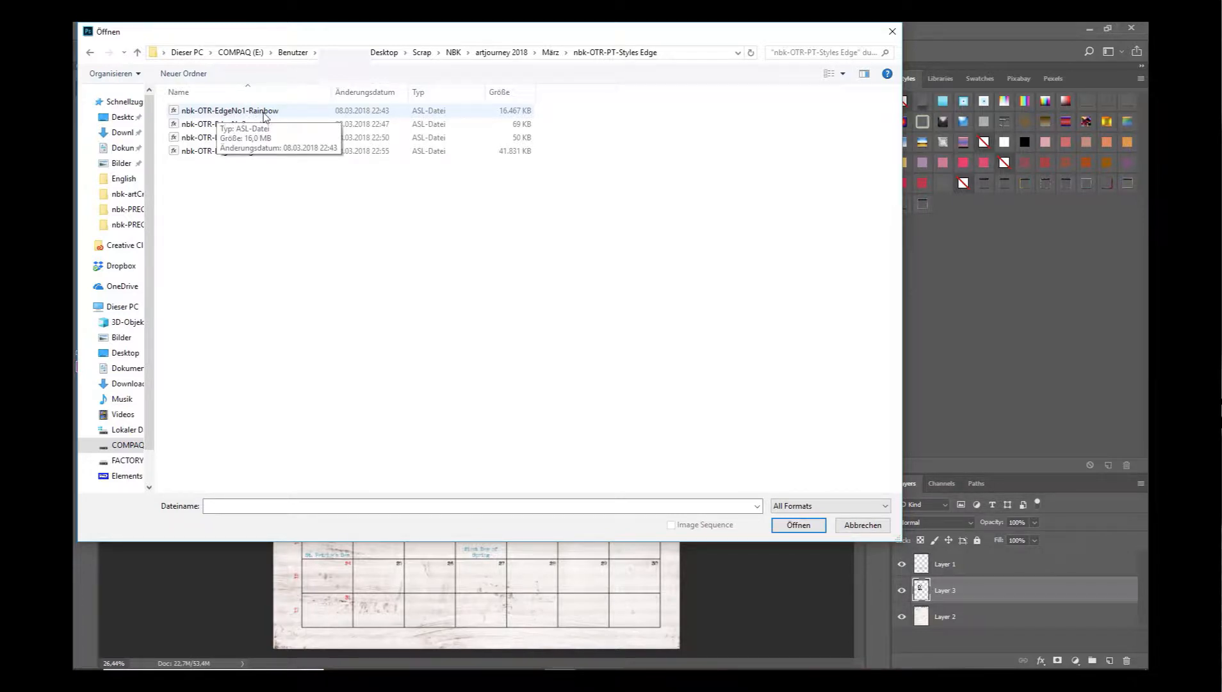
left_click(892, 30)
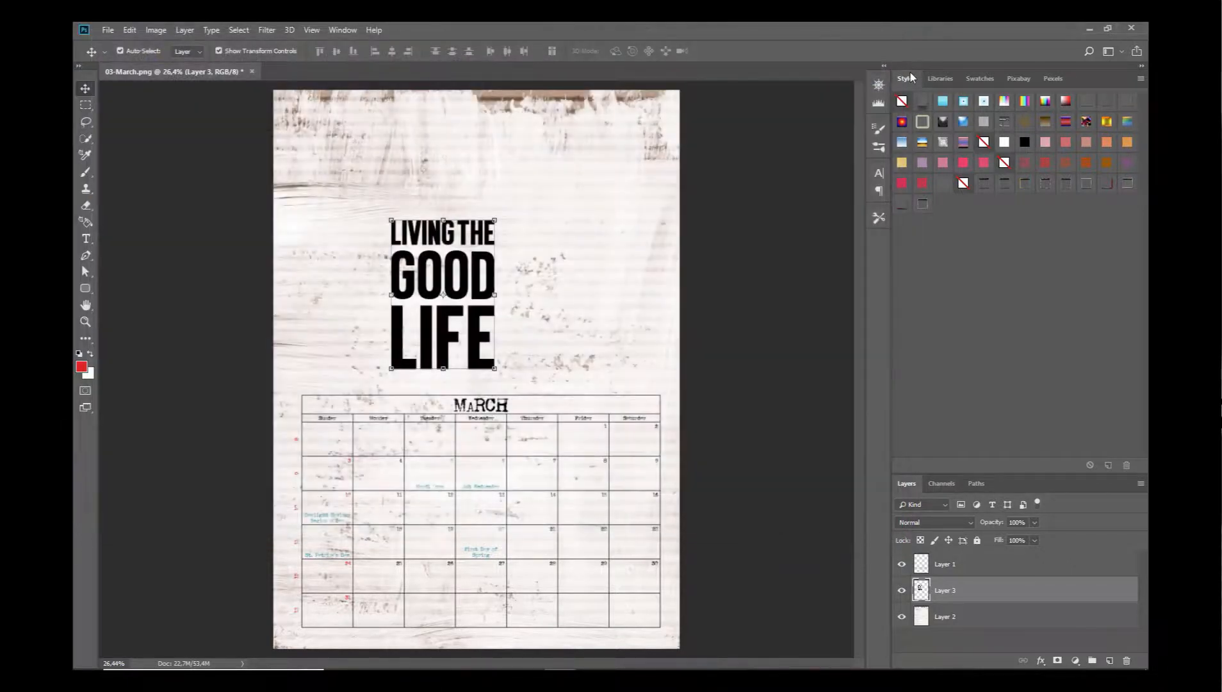
left_click(1140, 80)
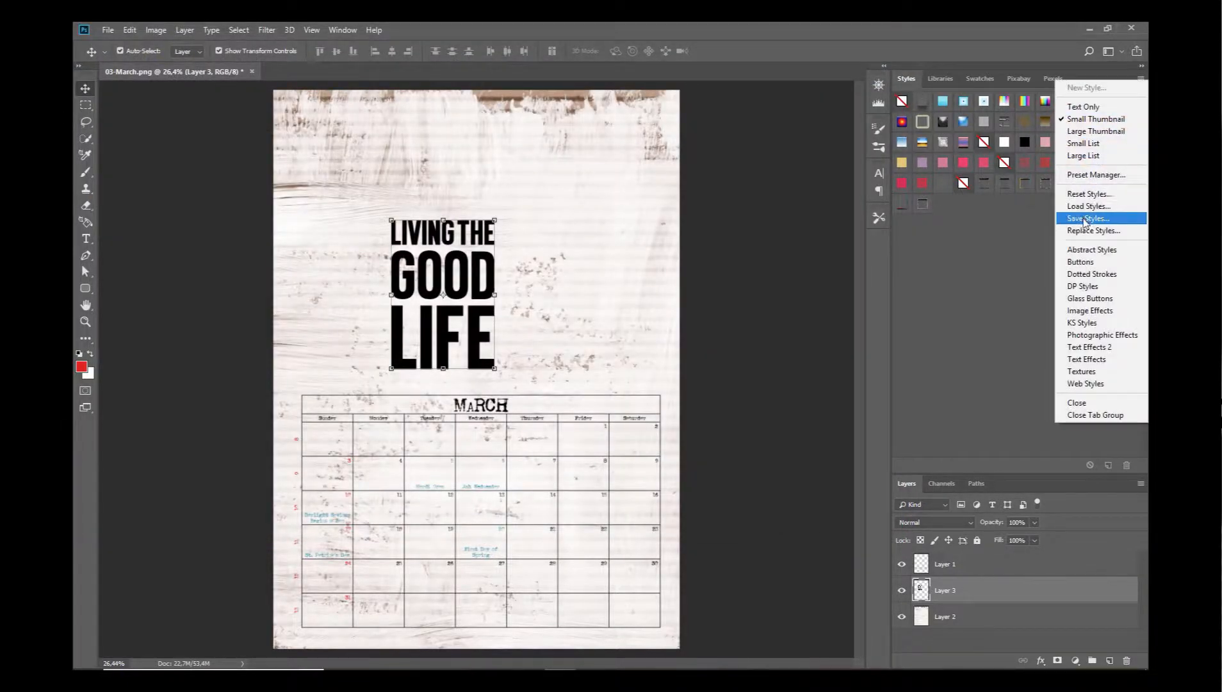
left_click(975, 266)
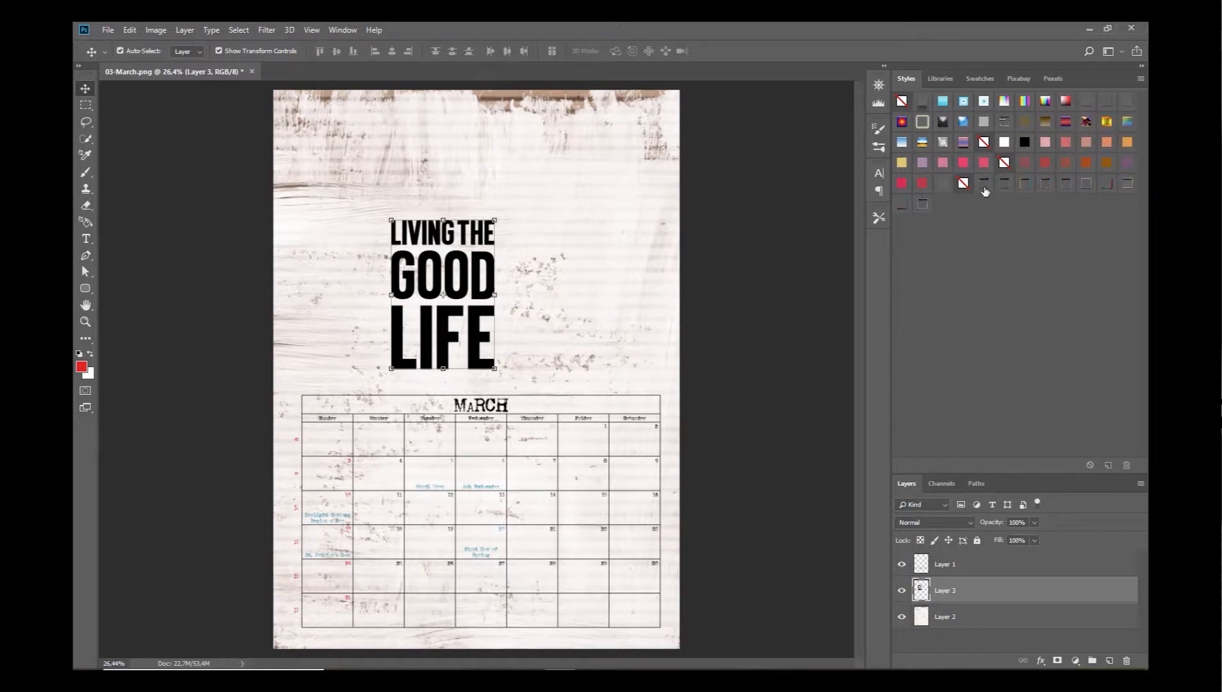
Step: Compare the rainbow edge styles on the "Living the Good Life" word art and apply the pastel multicolour outline style
left_click(985, 186)
left_click(1005, 186)
left_click(1025, 186)
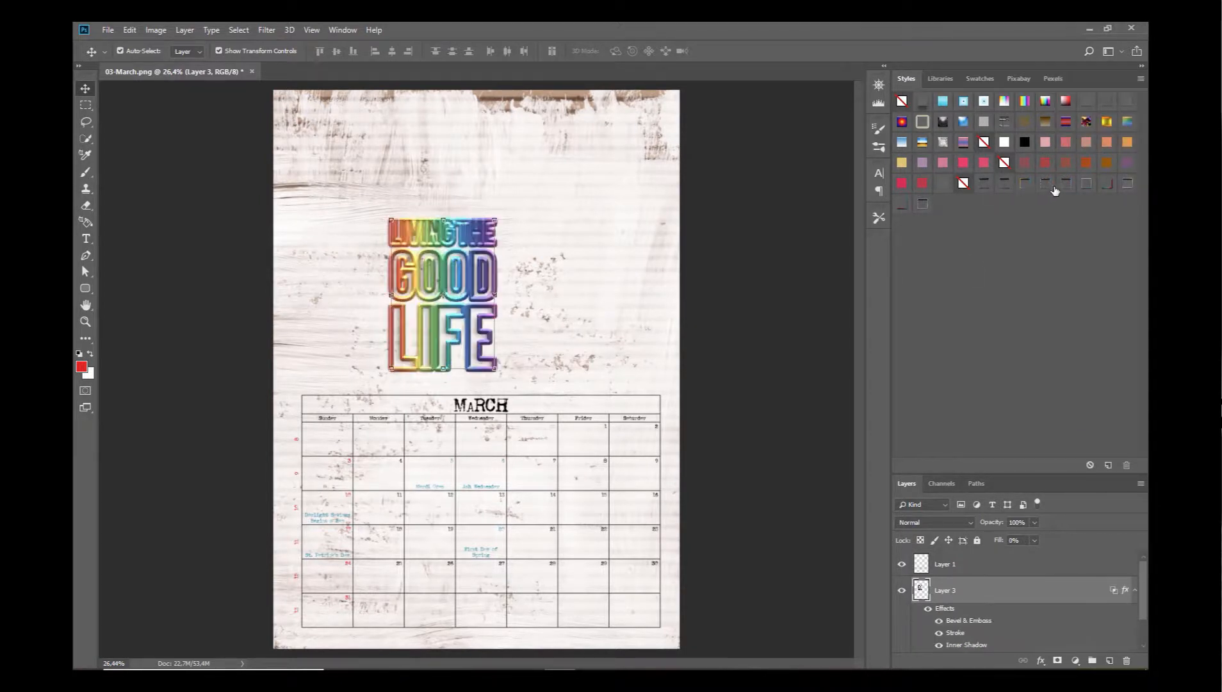
left_click(1049, 186)
left_click(1069, 186)
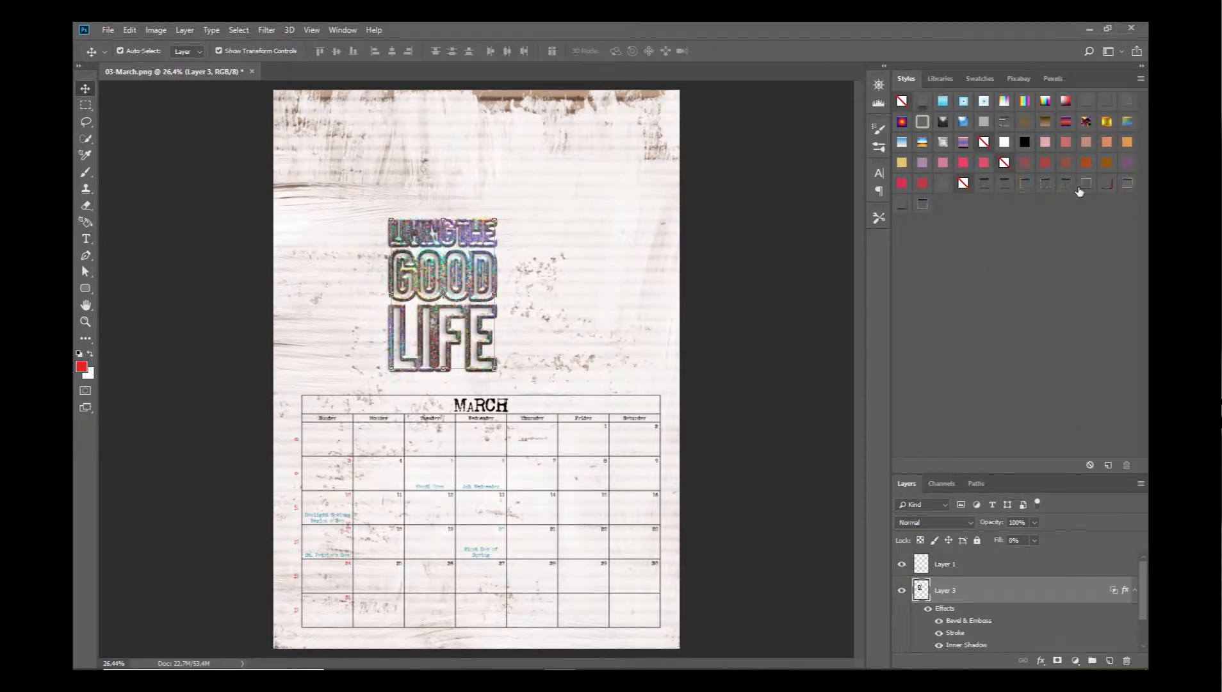
left_click(1087, 185)
left_click(1107, 186)
left_click(1128, 187)
left_click(1127, 186)
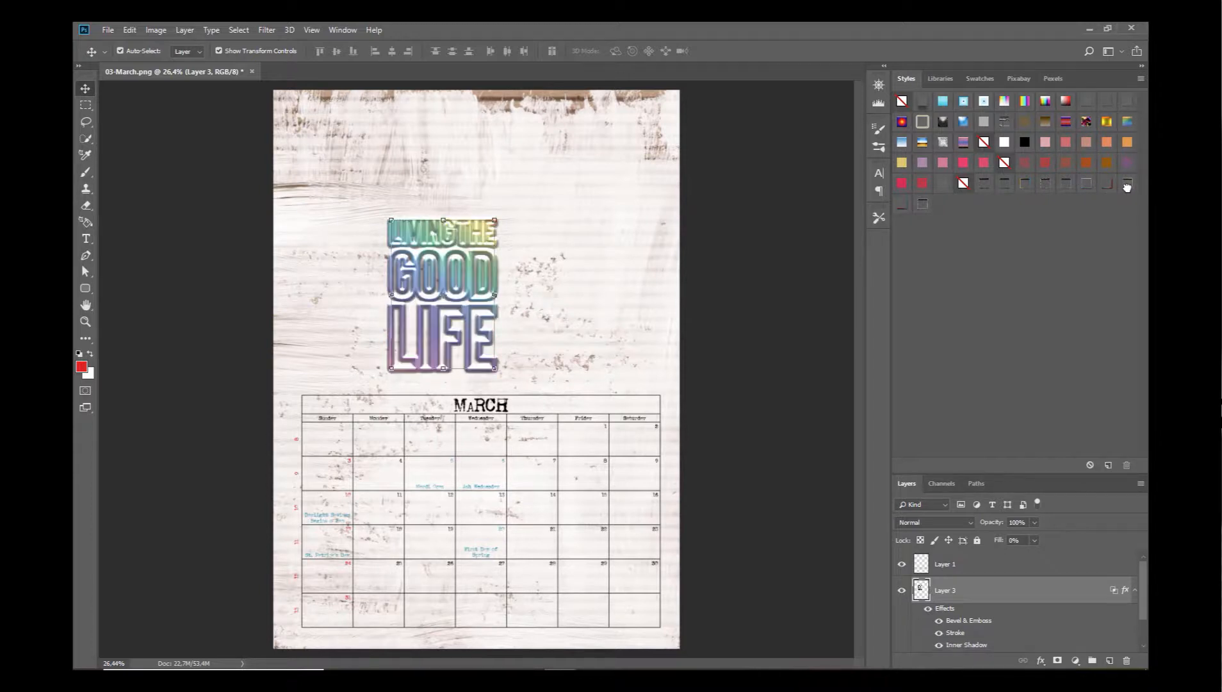
left_click(1089, 185)
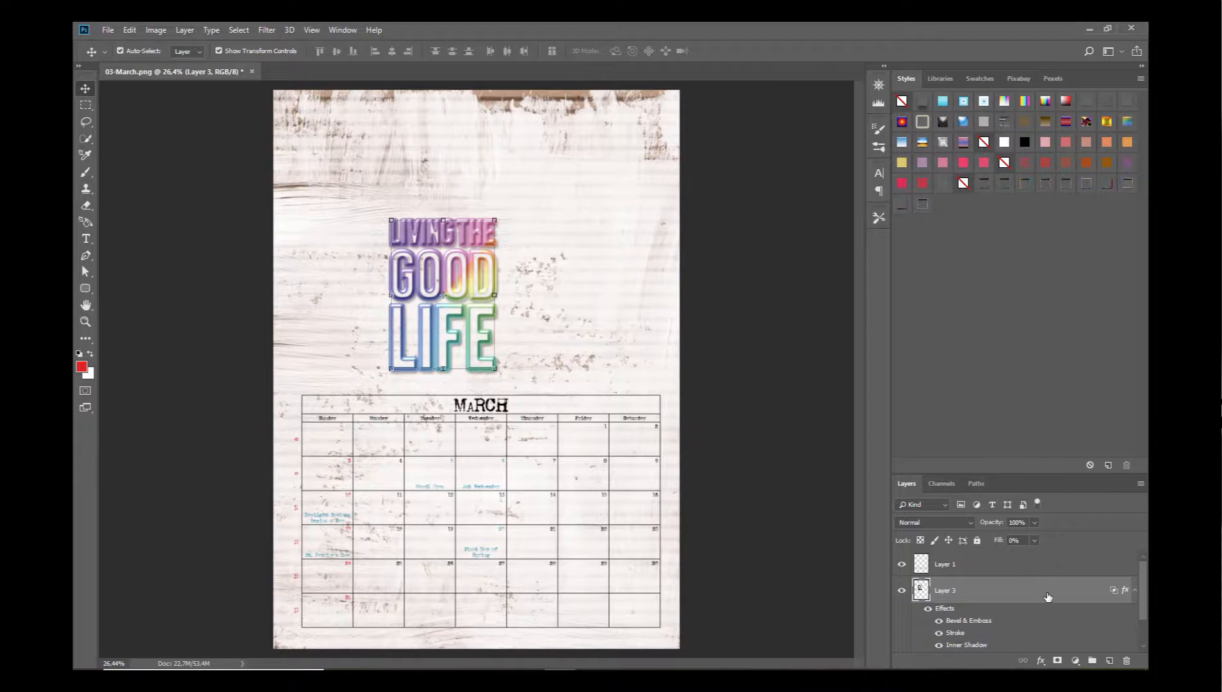
scroll(1144, 605, "down", 1)
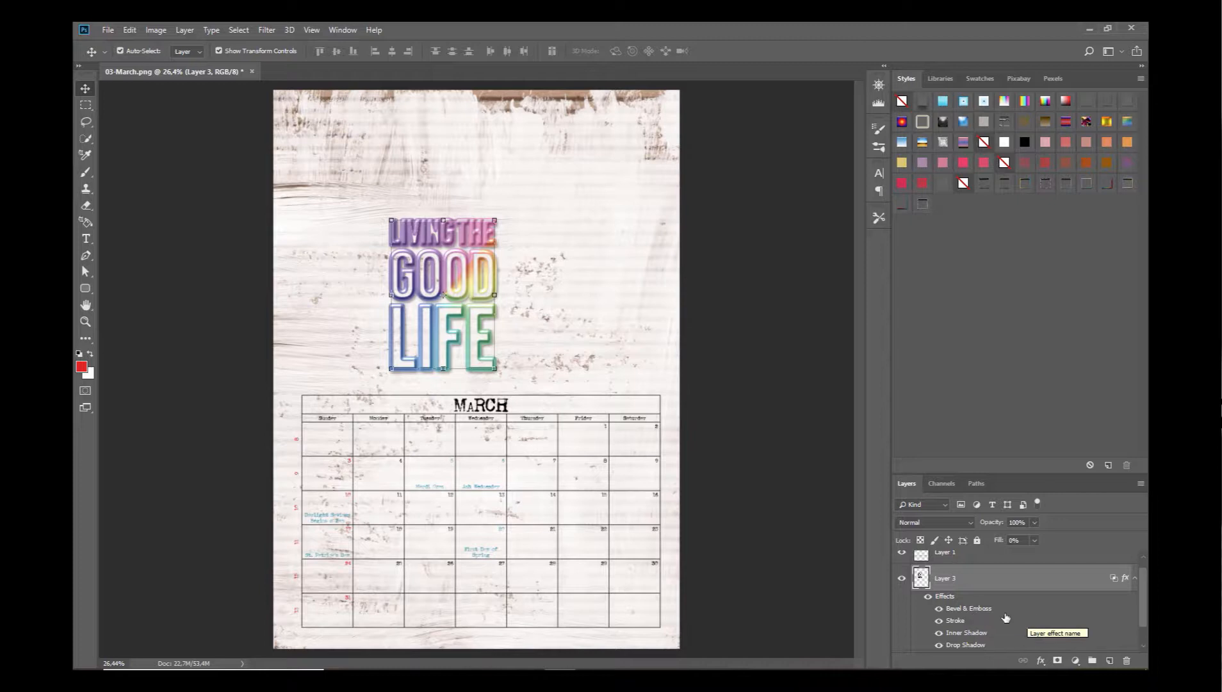
double_click(957, 622)
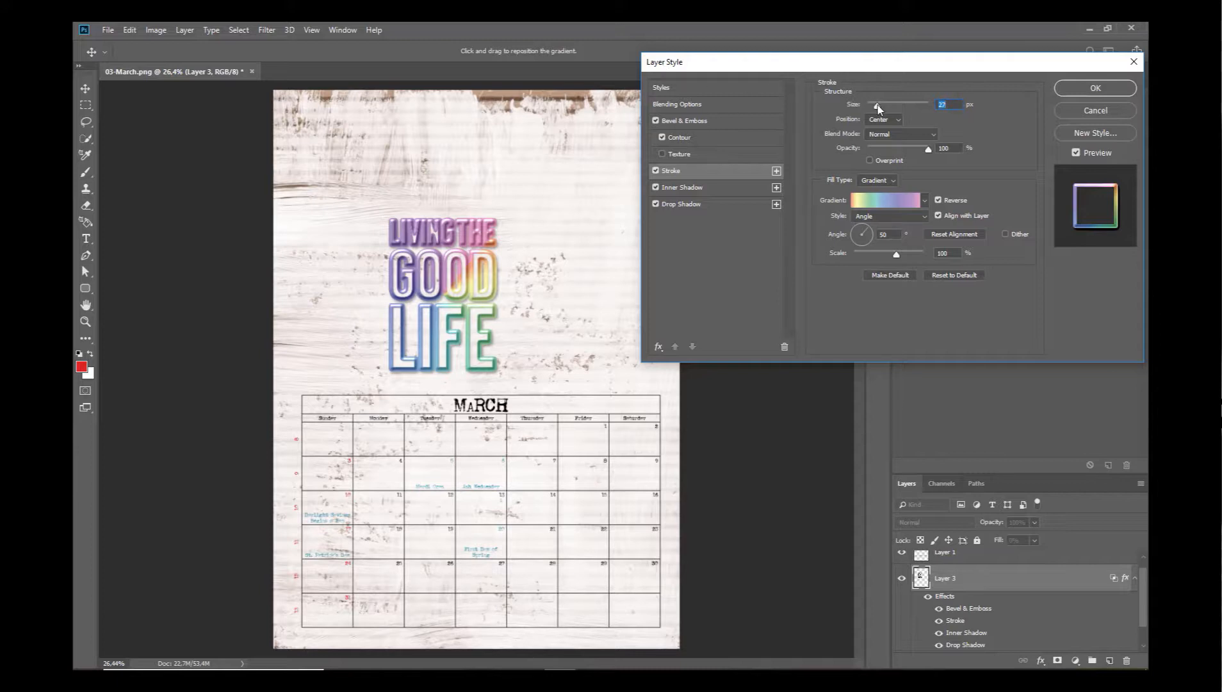
mouse_move(878, 105)
left_mouse_down()
mouse_move(891, 105)
mouse_move(878, 109)
left_mouse_up()
mouse_move(926, 152)
left_mouse_down()
mouse_move(903, 151)
mouse_move(932, 151)
left_mouse_up()
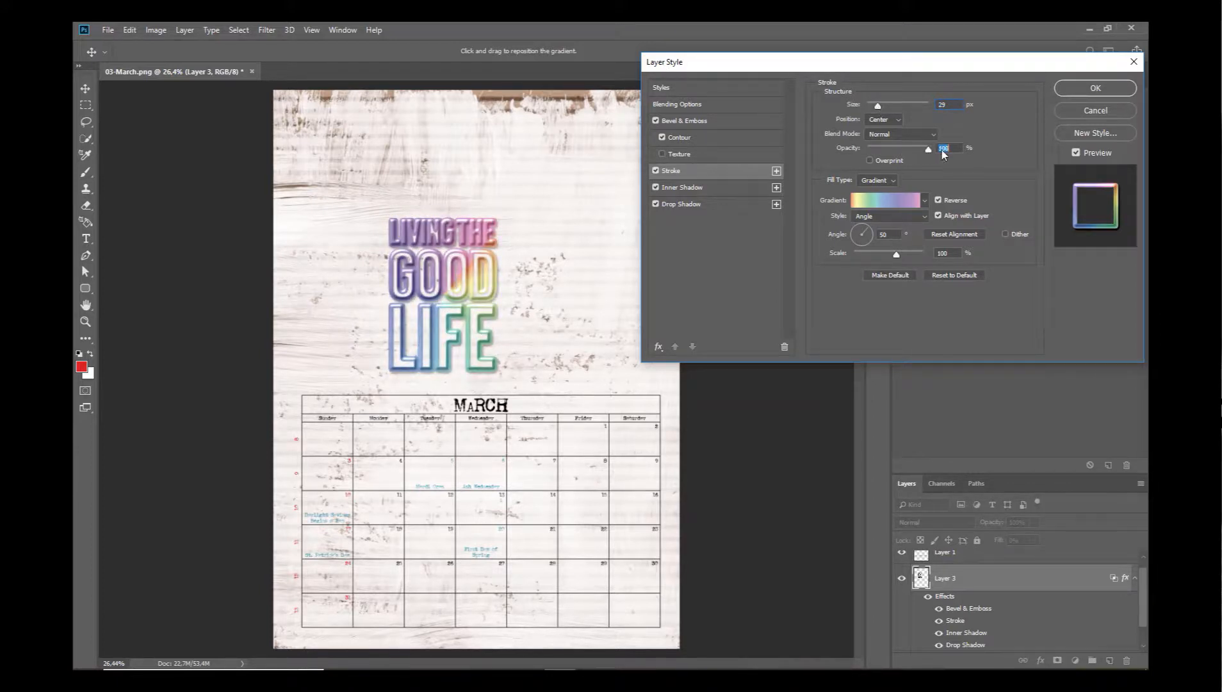
left_click(1133, 62)
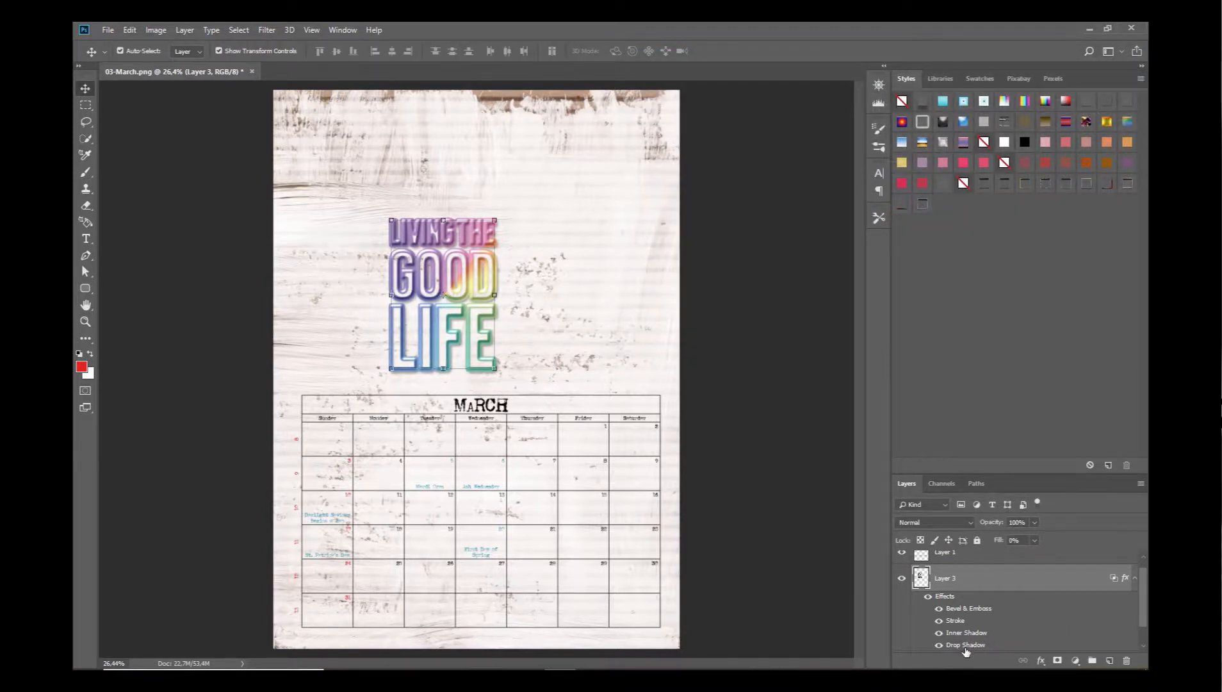
Step: Raise the title's Bevel & Emboss depth to 209% and reduce its bevel size
double_click(959, 609)
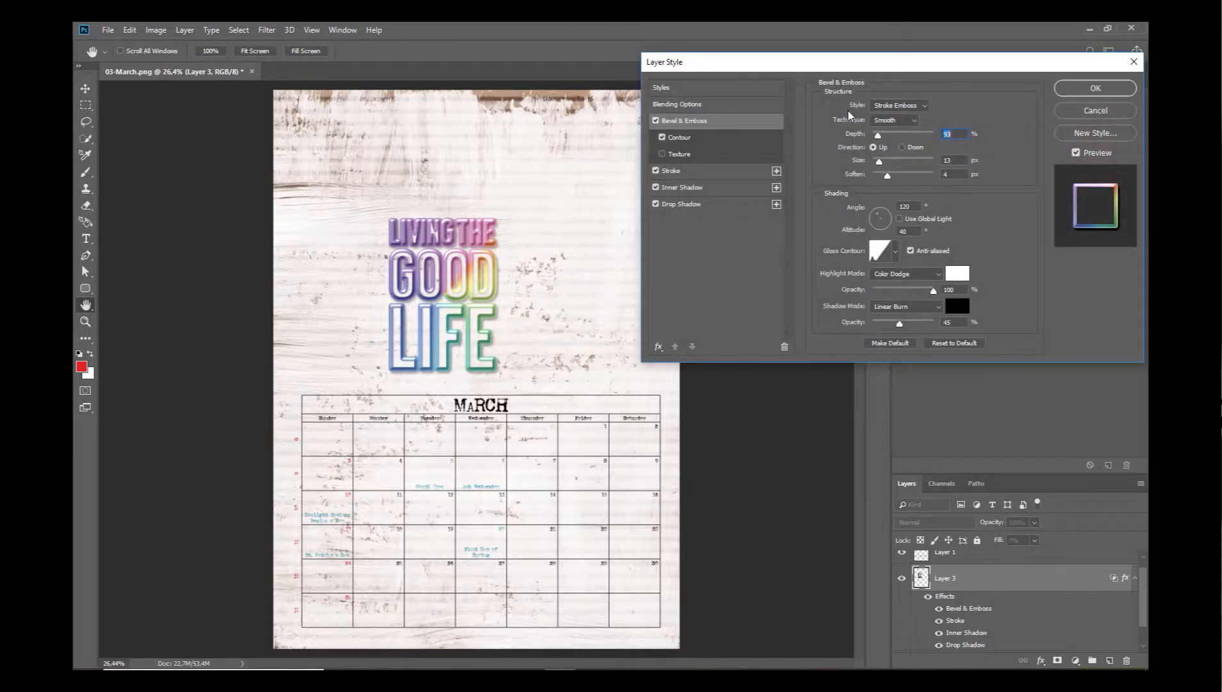
mouse_move(878, 135)
left_mouse_down()
mouse_move(903, 138)
mouse_move(886, 139)
left_mouse_up()
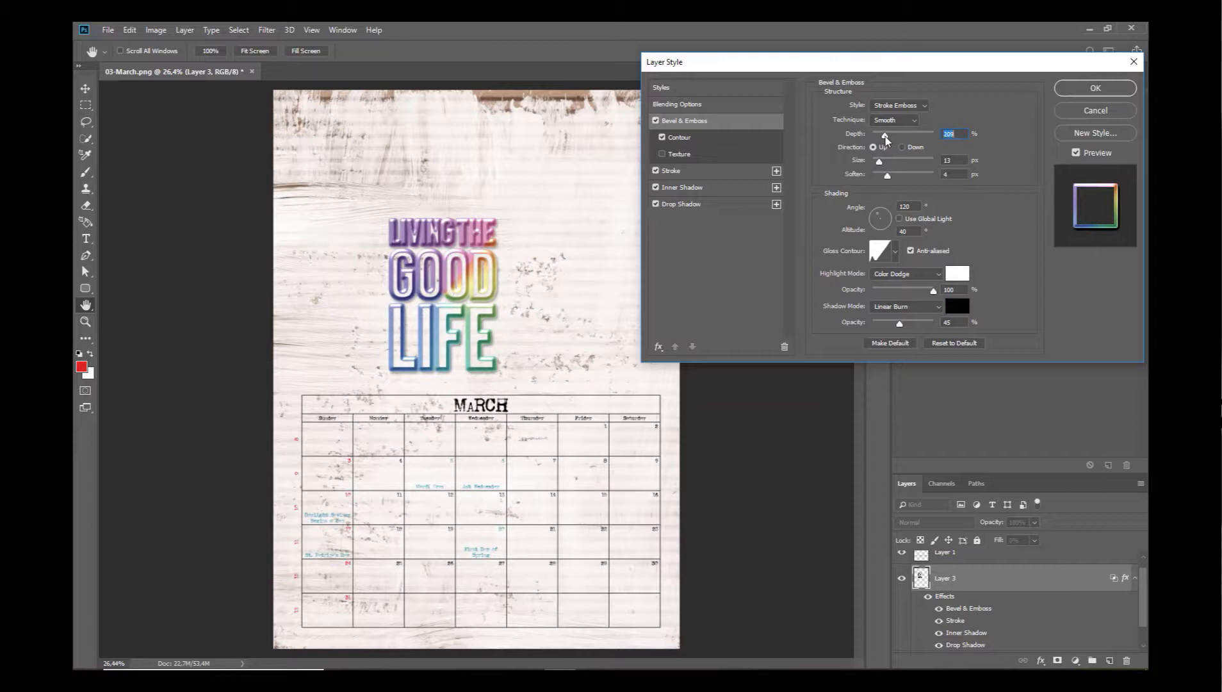
left_click(894, 120)
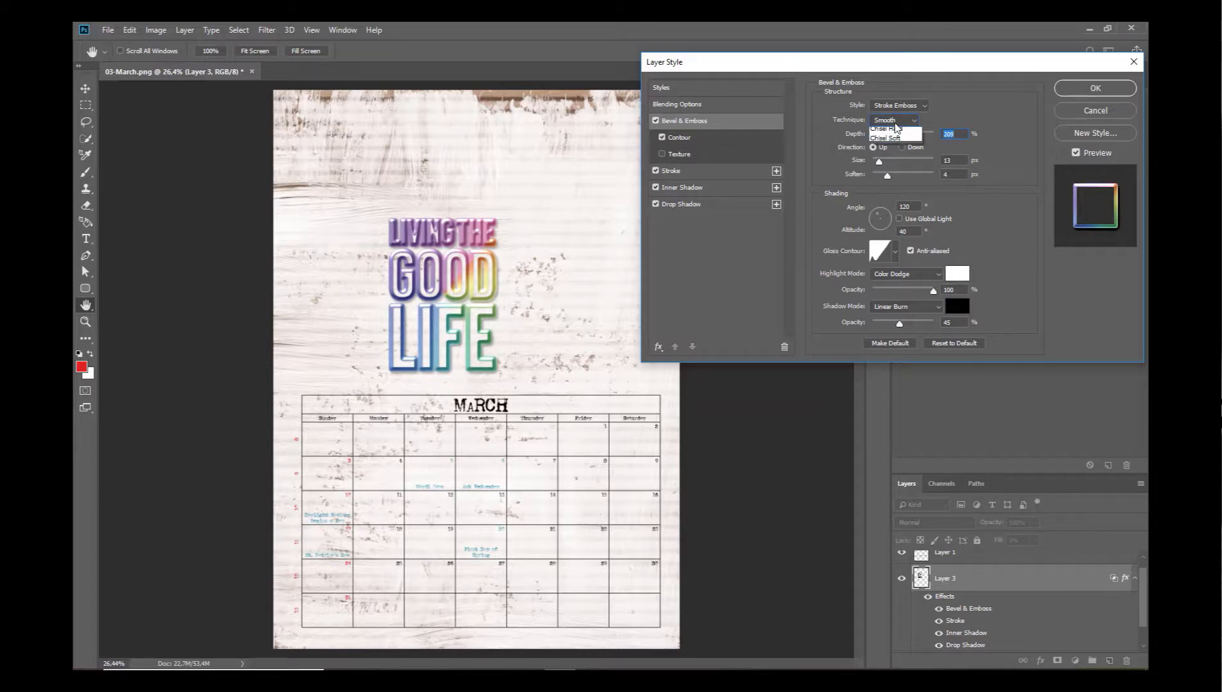
left_click(928, 111)
mouse_move(879, 161)
left_mouse_down()
mouse_move(897, 177)
mouse_move(874, 166)
left_mouse_up()
left_click(1118, 88)
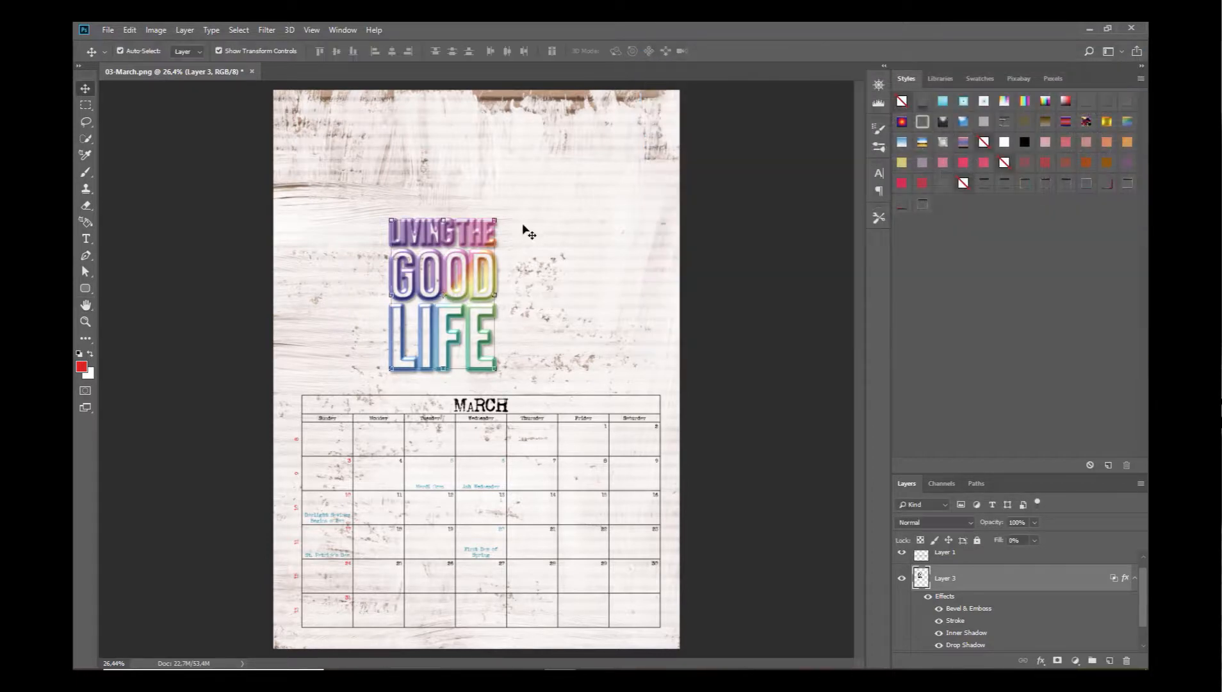
Step: Open the cloud and heart-flower doodle nbk-OTR-ABP1-artsybit-#3 from the nbk-OTR-ABP1 folder
left_click(108, 30)
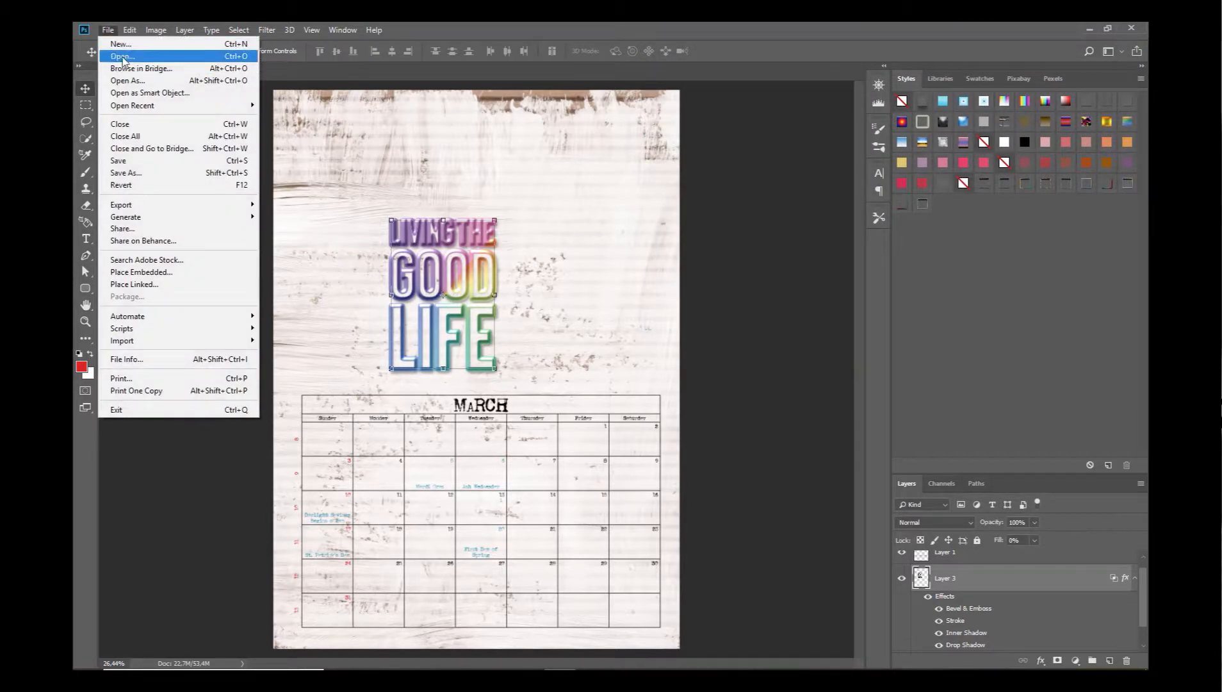
left_click(122, 57)
left_click(551, 51)
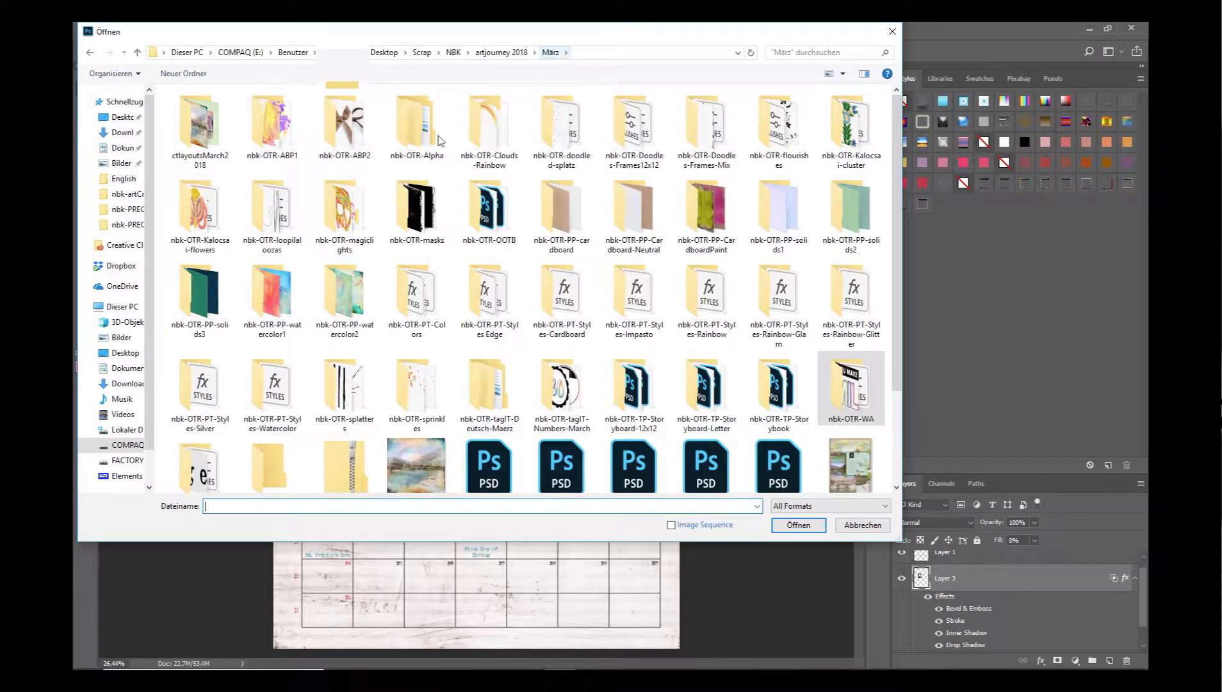
double_click(296, 145)
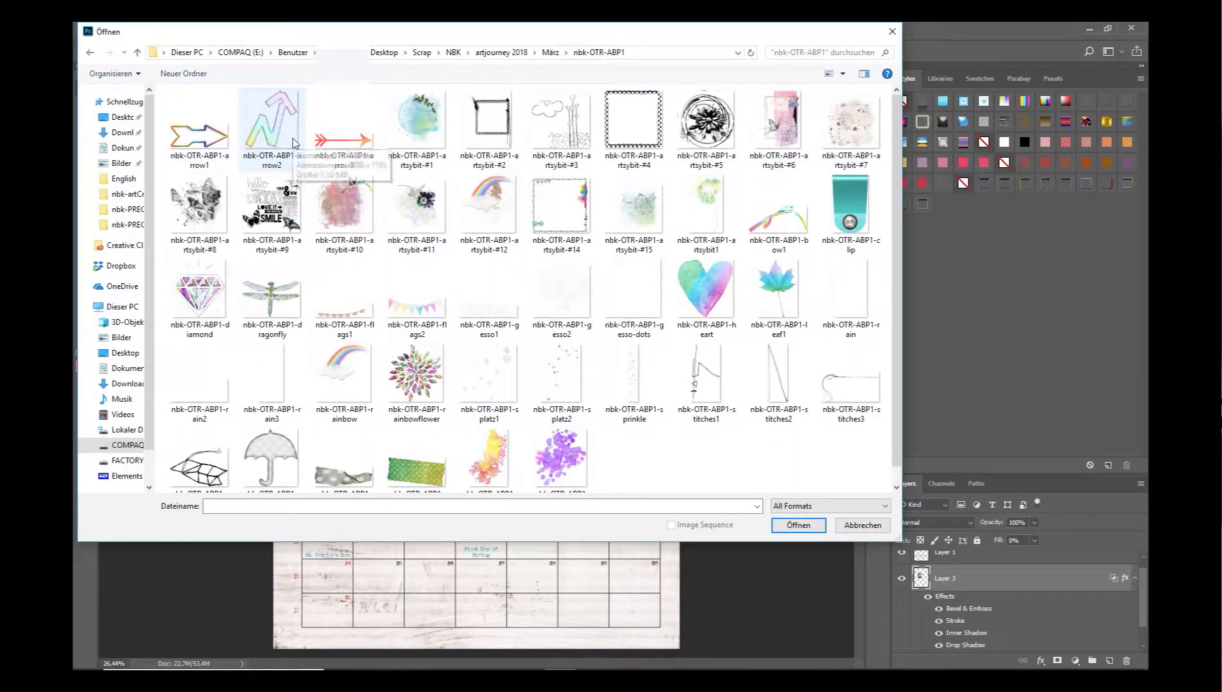
double_click(588, 131)
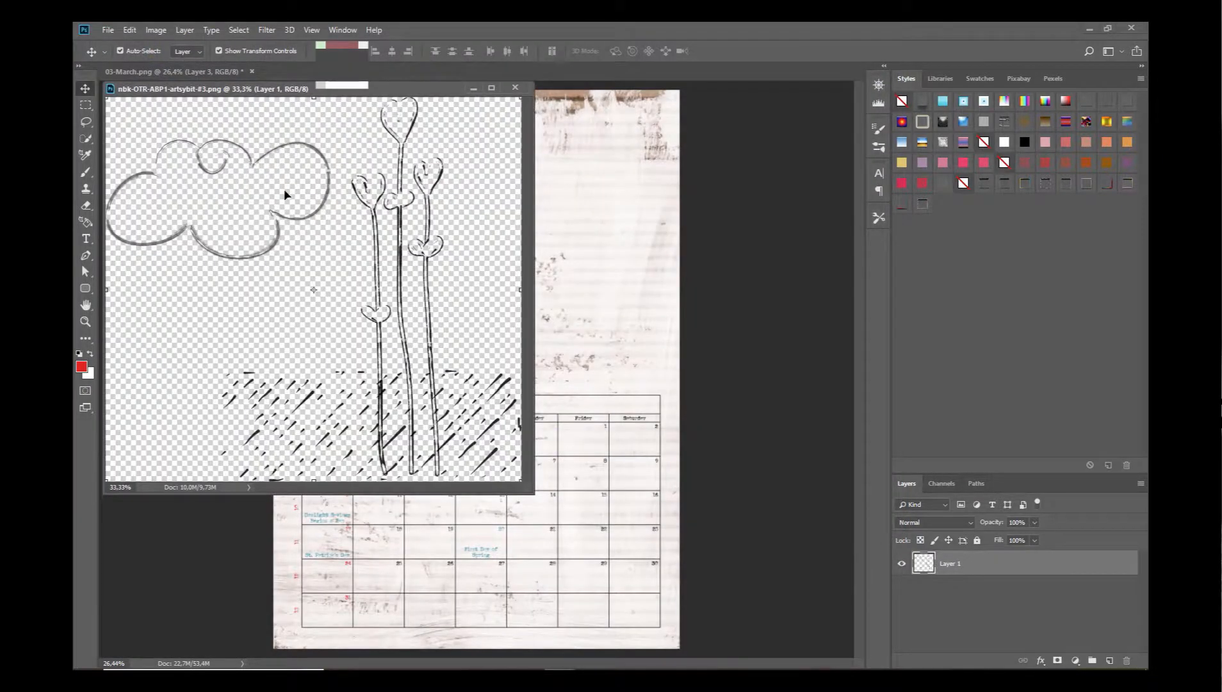
Step: Copy the doodle into the March document above the calendar grid and move its layer beneath the word art layer
left_click_drag(371, 205, 586, 201)
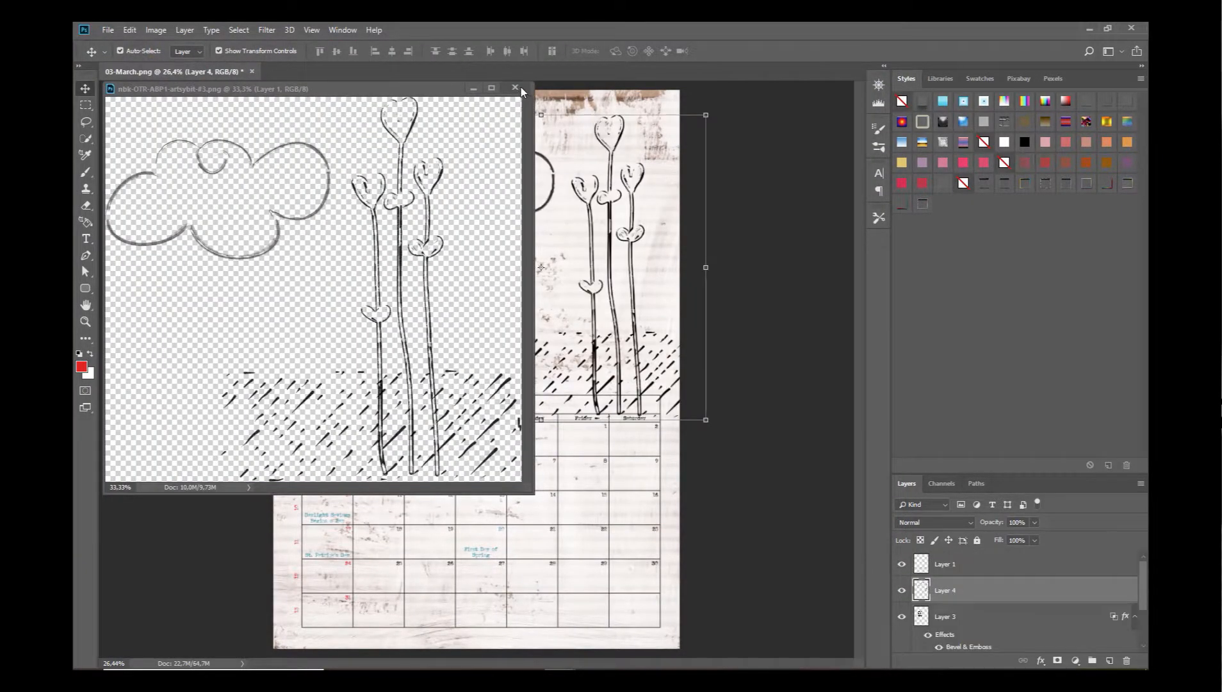
left_click(515, 87)
mouse_move(596, 349)
left_mouse_down()
mouse_move(625, 314)
mouse_move(555, 338)
left_mouse_up()
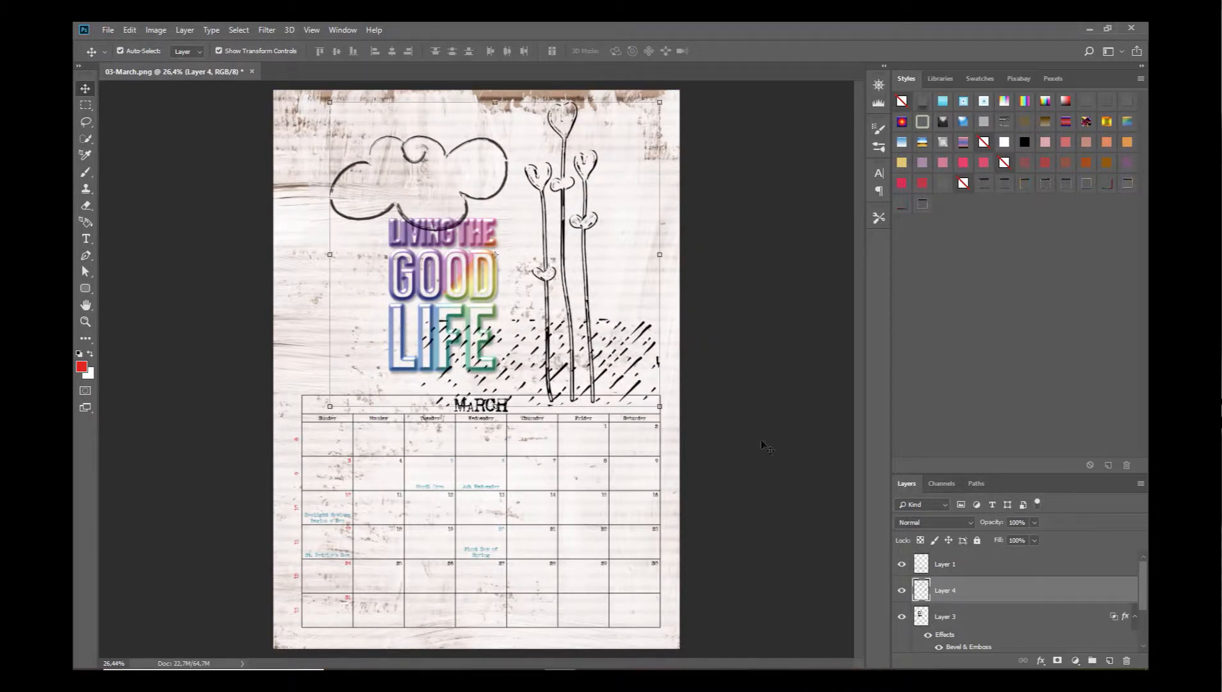
left_click_drag(963, 596, 967, 631)
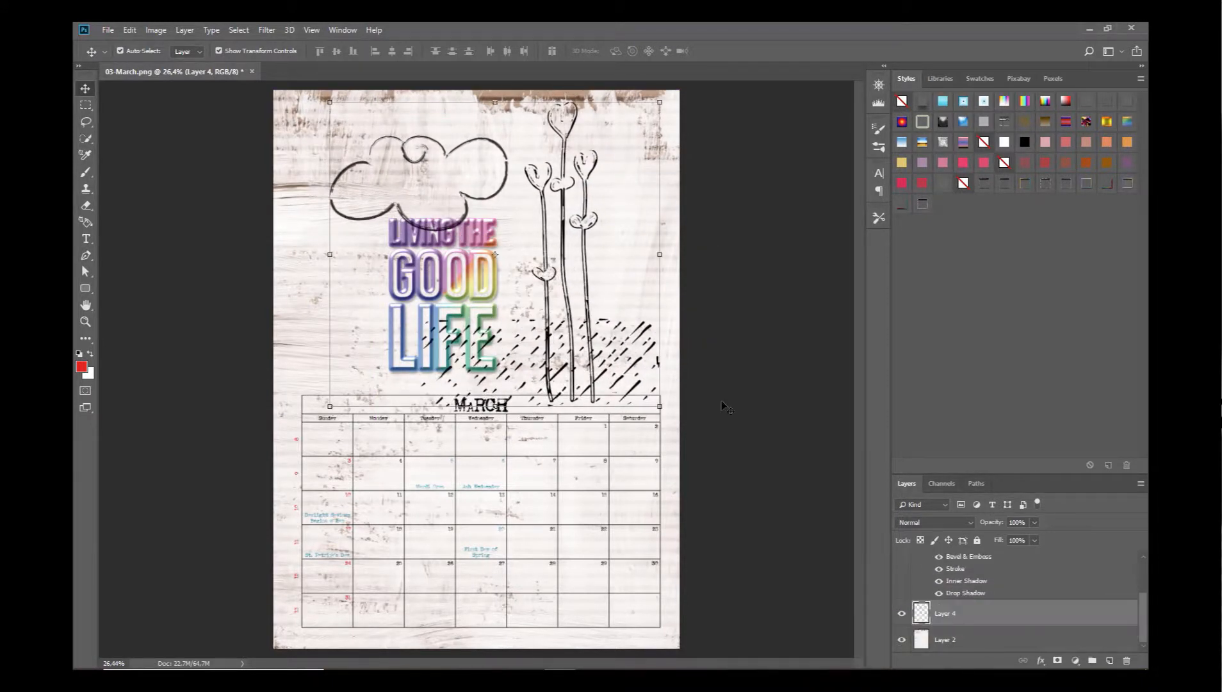
Step: Scale the "Living the Good Life" word art to about 78% and position it beneath the cloud, beside the flower stems
left_click(466, 234)
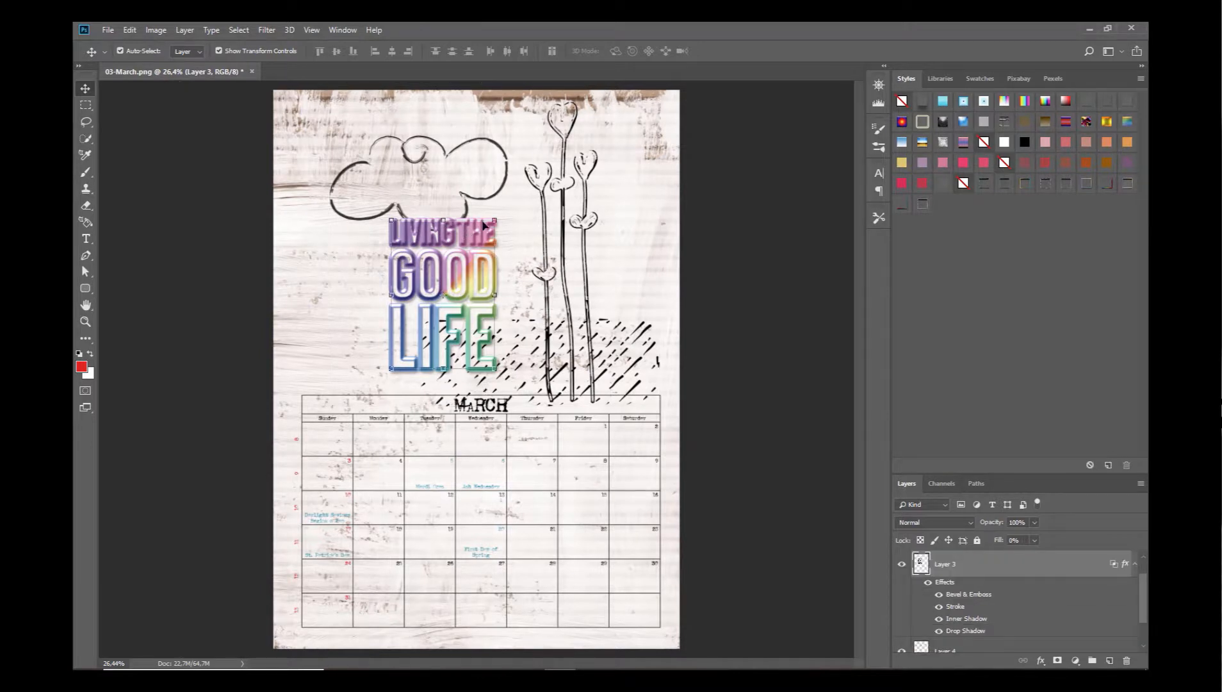
left_click_drag(468, 249, 462, 257)
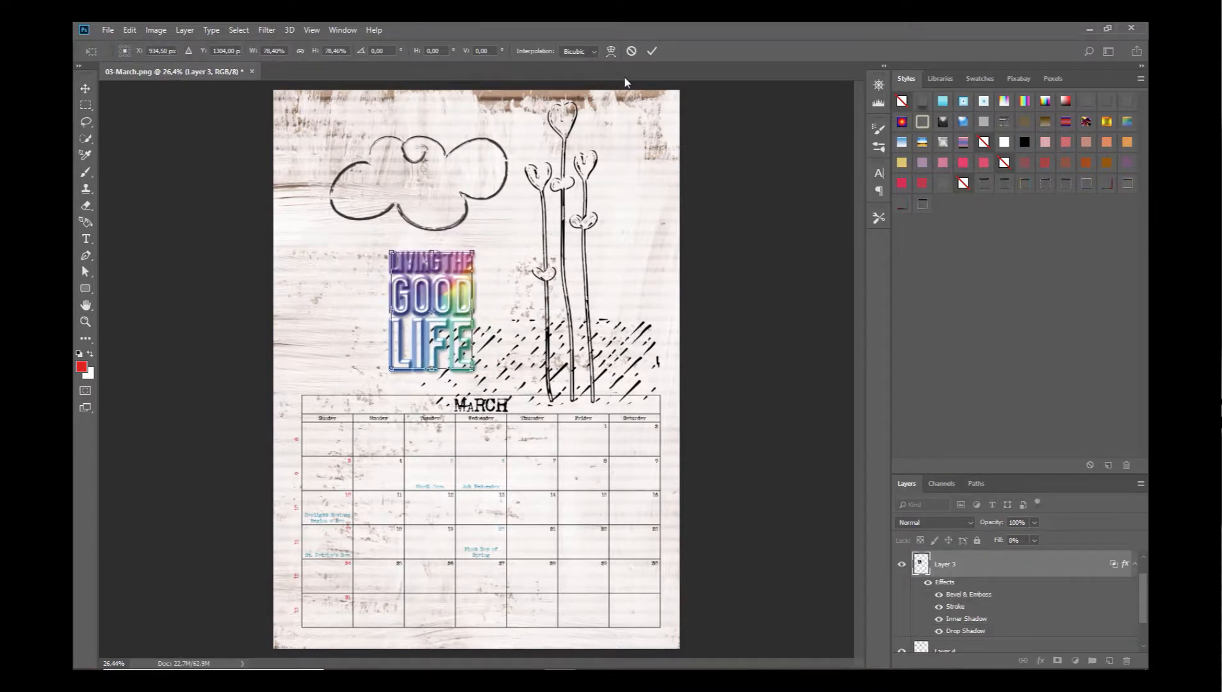
left_click(653, 50)
mouse_move(441, 315)
left_mouse_down()
mouse_move(358, 316)
mouse_move(448, 316)
left_mouse_up()
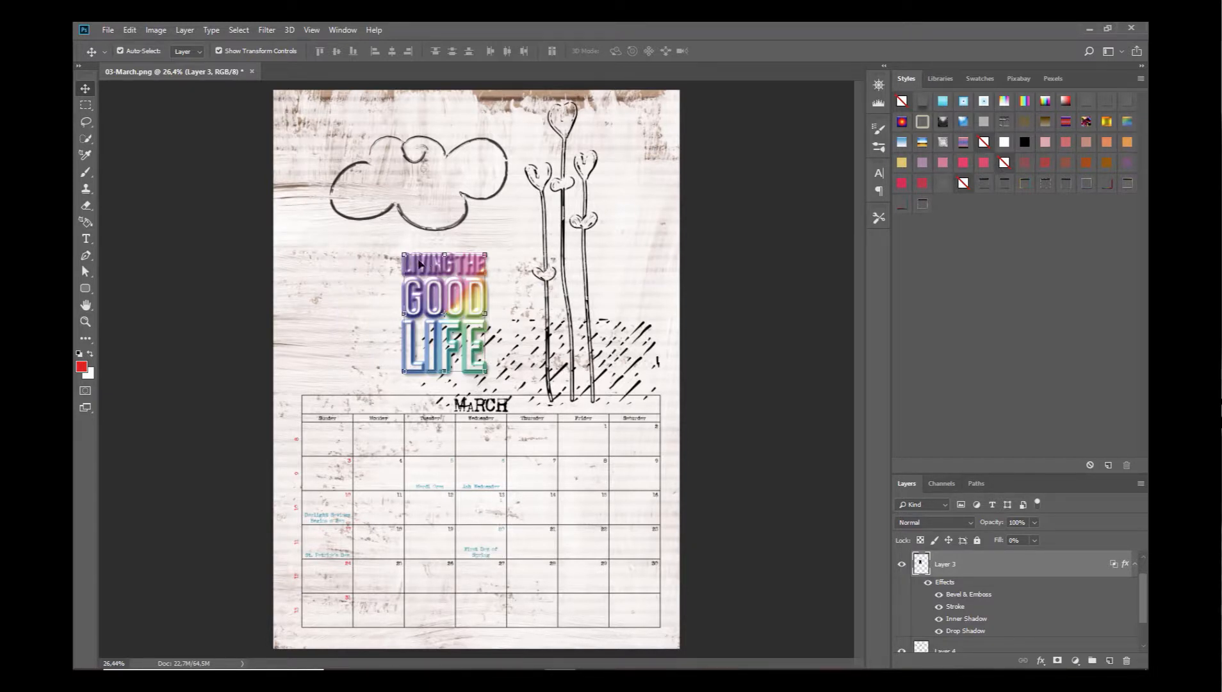
Step: Open the rainbow image nbk-OTR-Rainbow2 from the nbk-OTR-Clouds-Rainbow folder
left_click(107, 30)
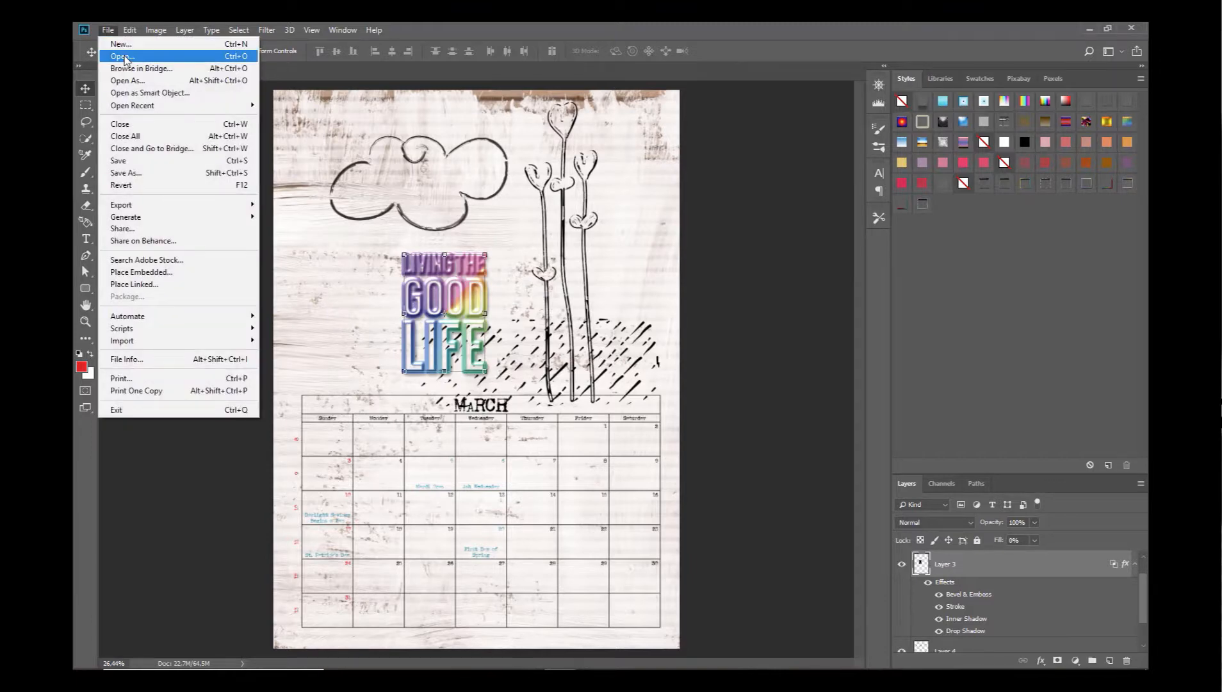
left_click(116, 55)
left_click(551, 52)
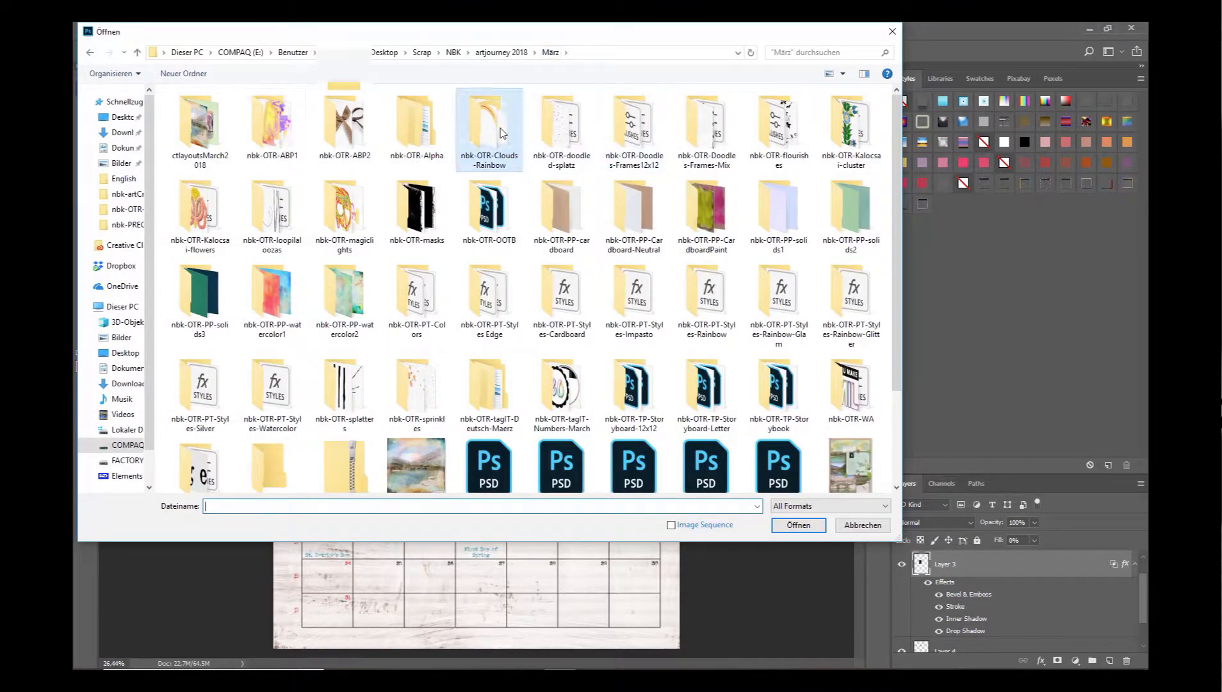
double_click(497, 128)
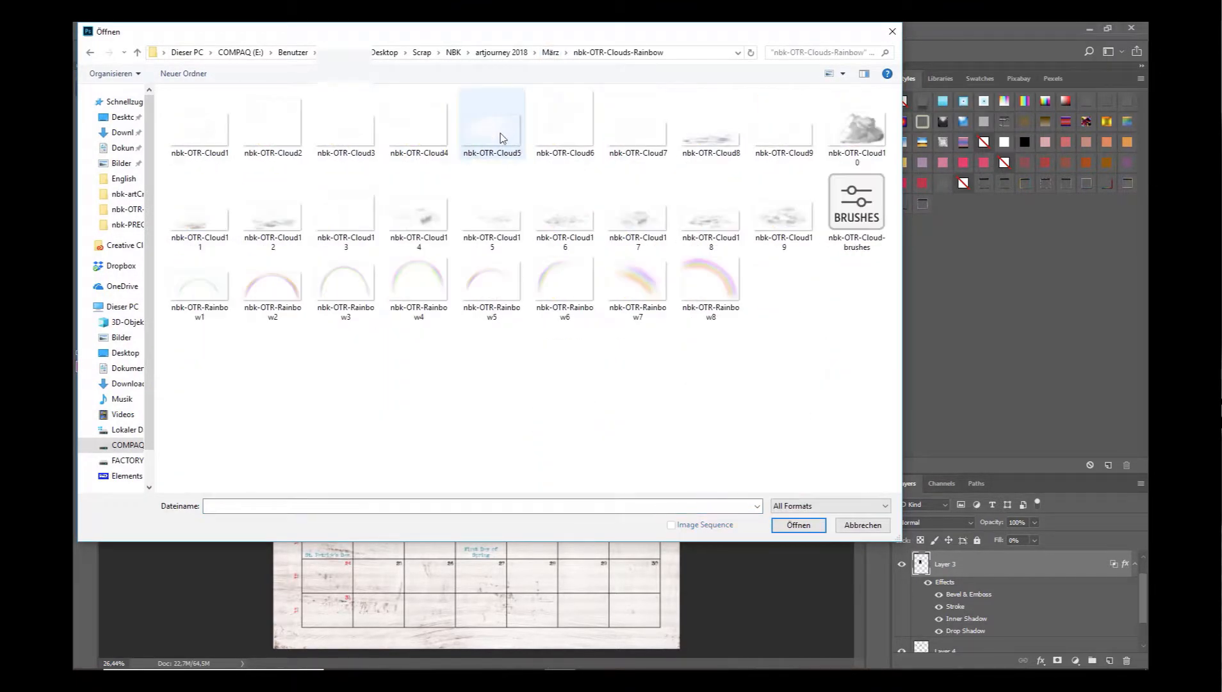
double_click(275, 289)
Step: Copy the rainbow into the March document and centre it across the calendar grid
left_click_drag(492, 131, 503, 516)
left_click(834, 88)
left_click_drag(572, 539, 556, 482)
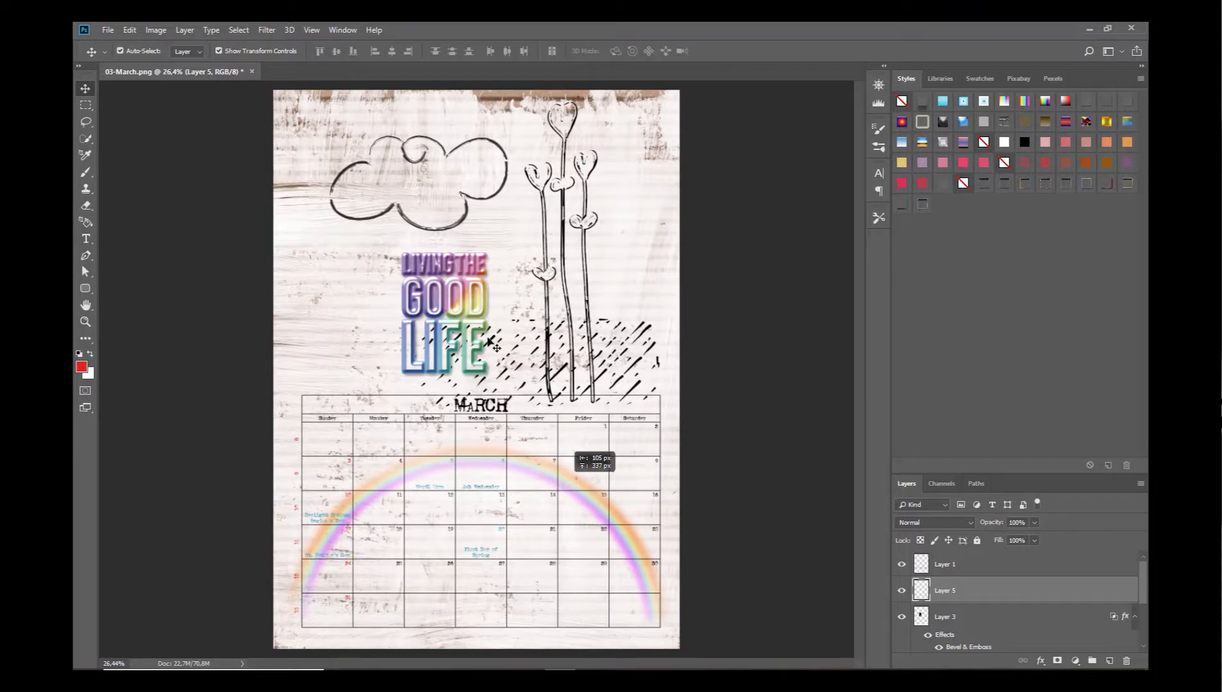
Step: Open the splatter image nbk-OTR-doodled-splatz2 from the nbk-OTR-doodled-splatz folder
left_click(107, 29)
left_click(118, 55)
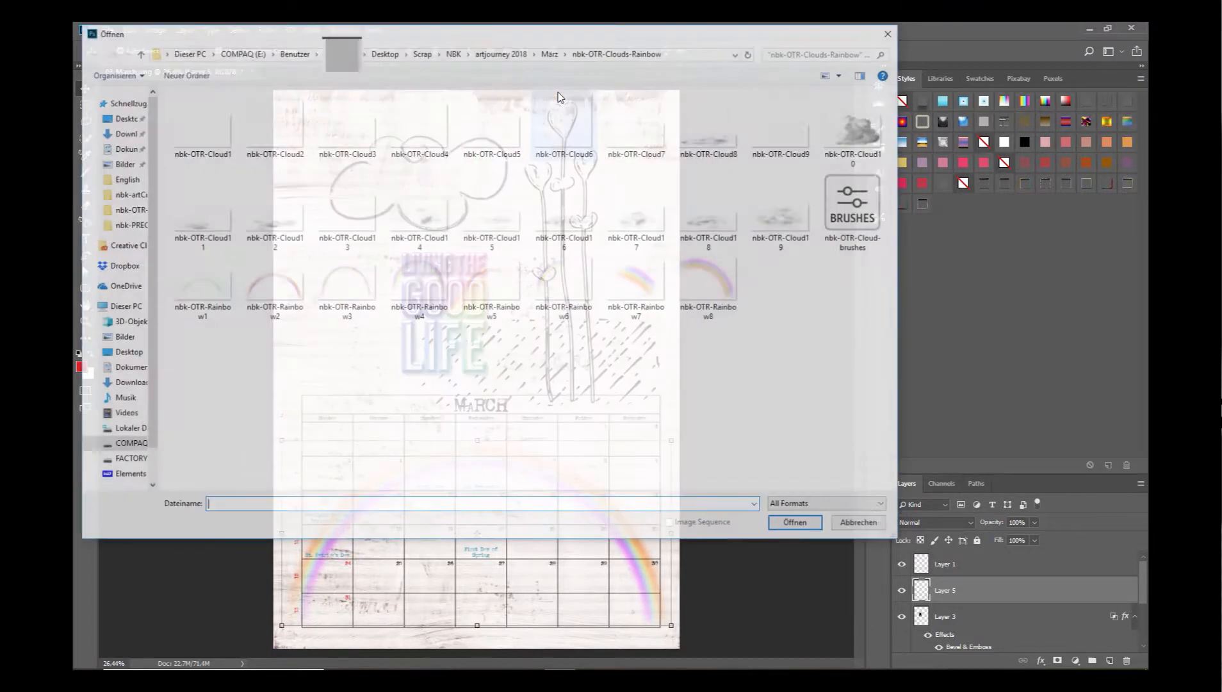
left_click(551, 54)
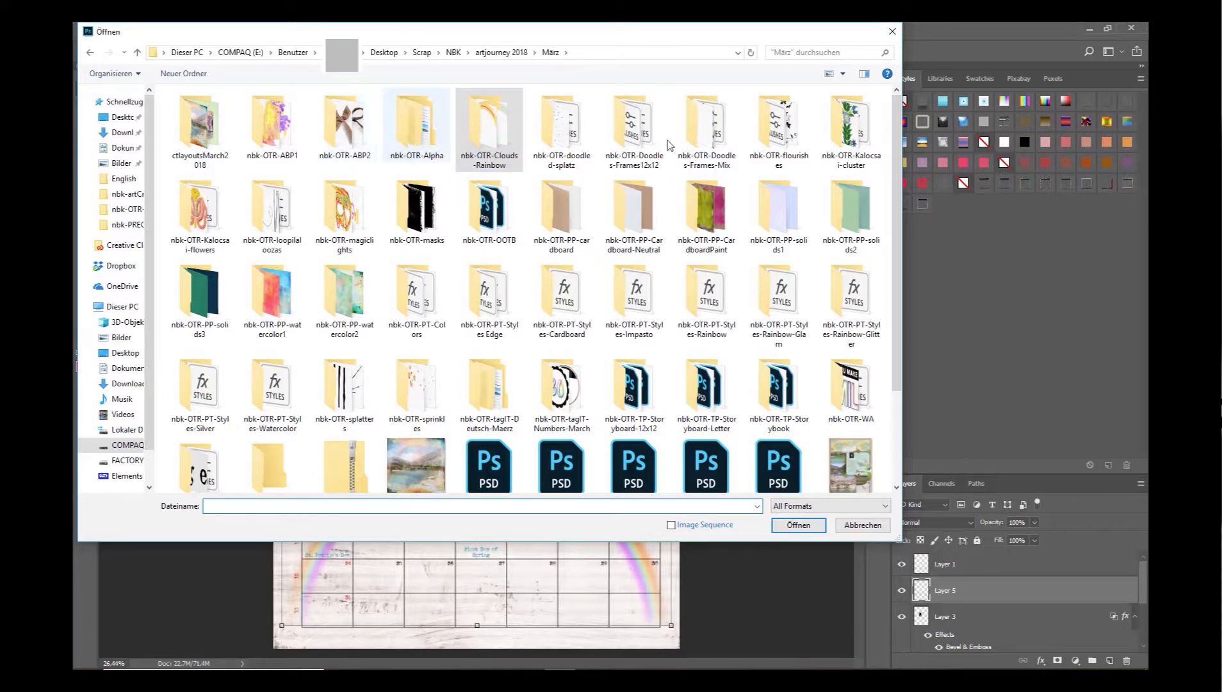
double_click(548, 143)
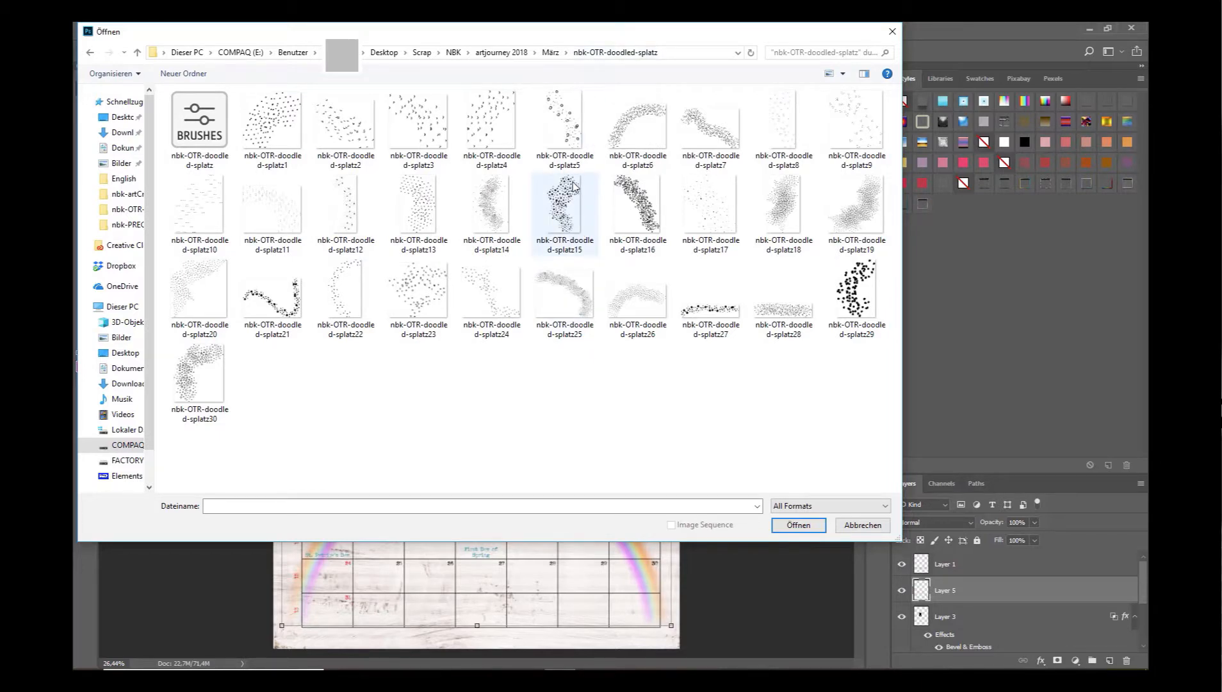
double_click(346, 122)
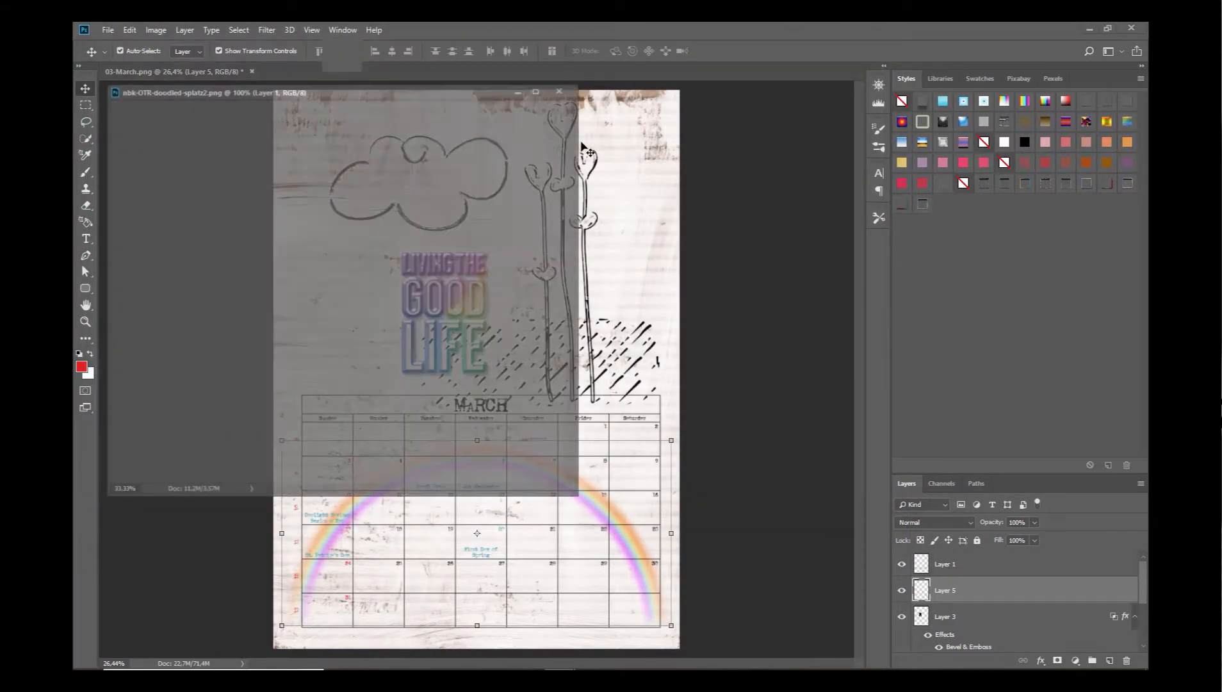
Step: Copy the splatter into the March document, scale it to about 39%, and place it over the left side of the cloud
left_click_drag(408, 251, 638, 190)
left_click(561, 91)
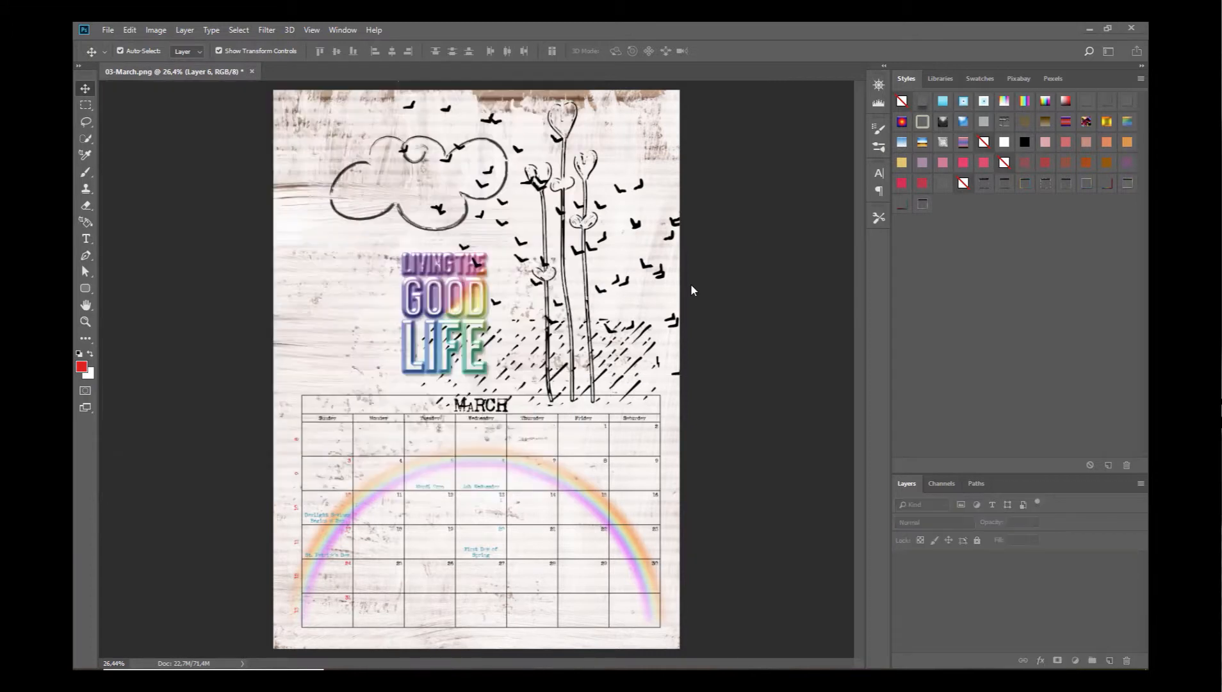
left_click_drag(763, 375, 540, 188)
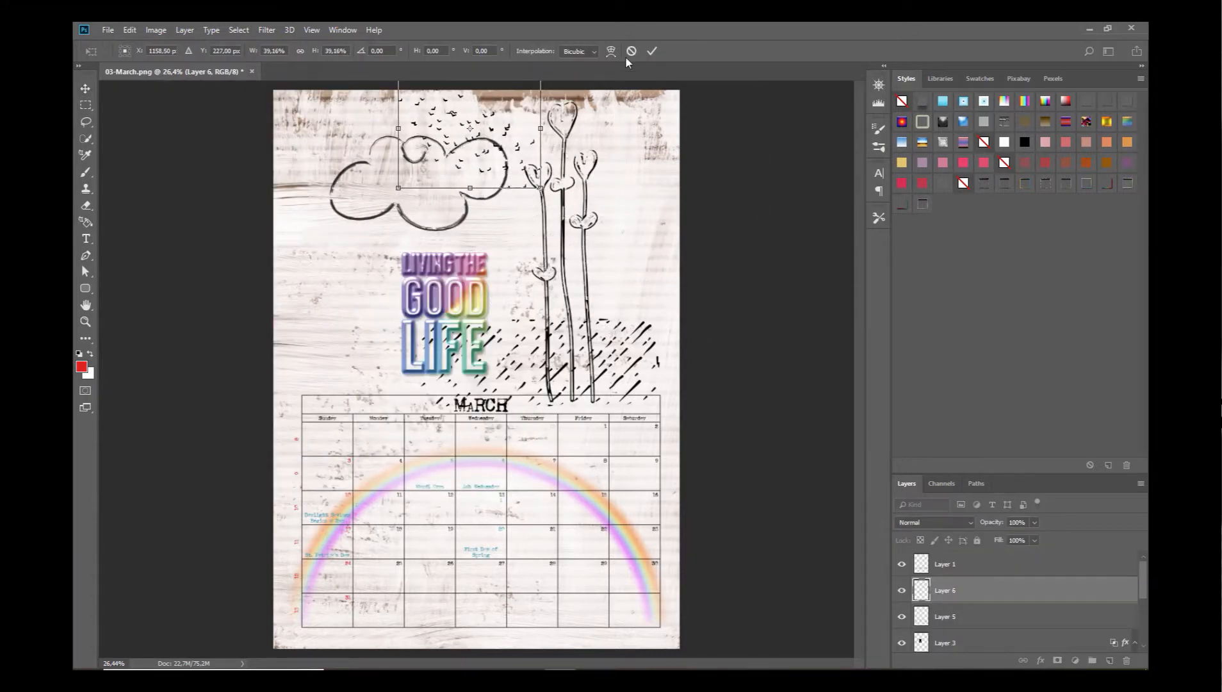
left_click(650, 50)
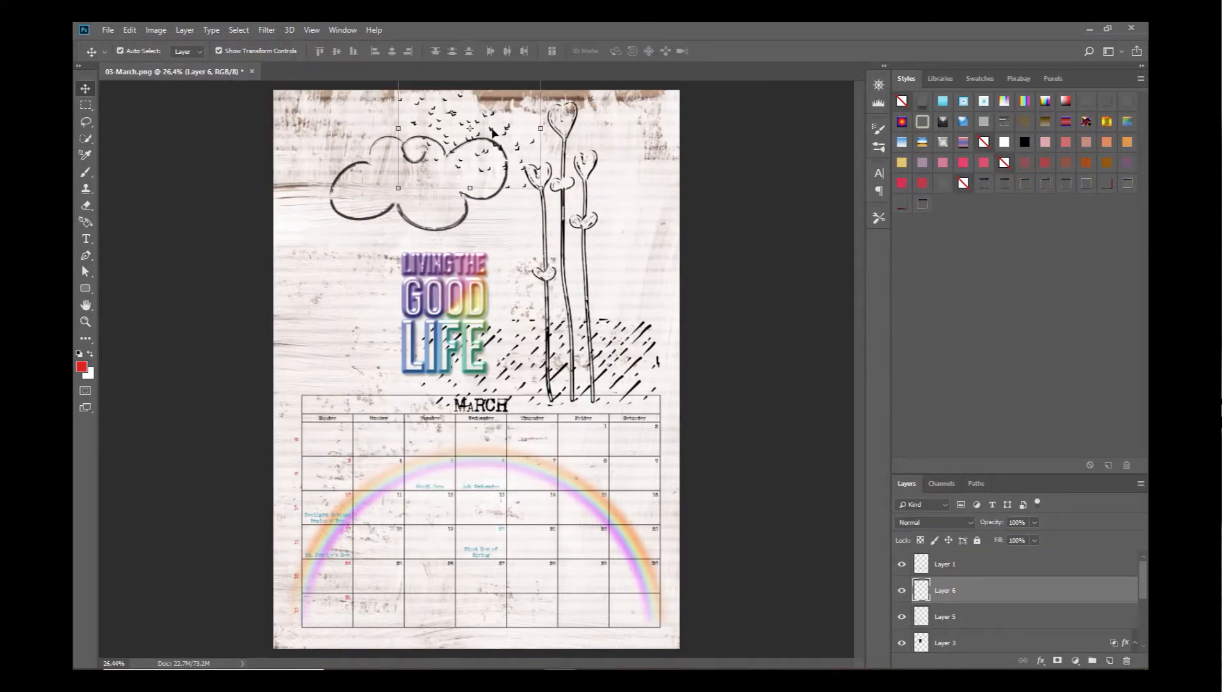
left_click_drag(492, 131, 377, 185)
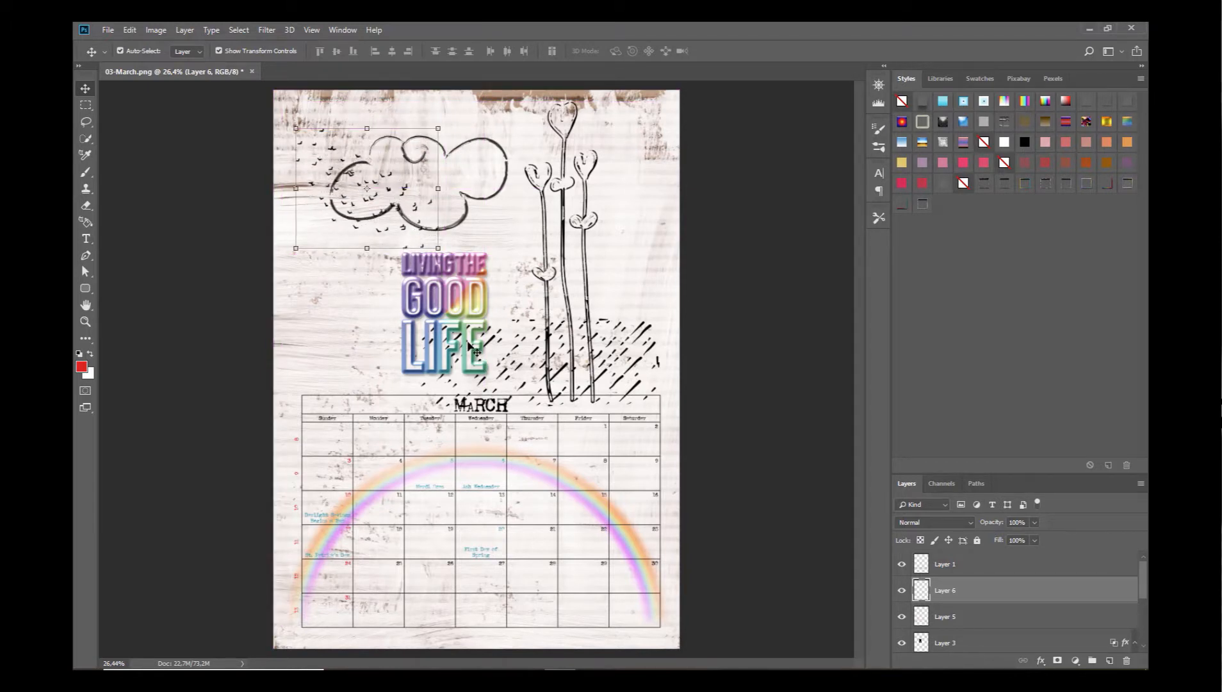
left_click(628, 181)
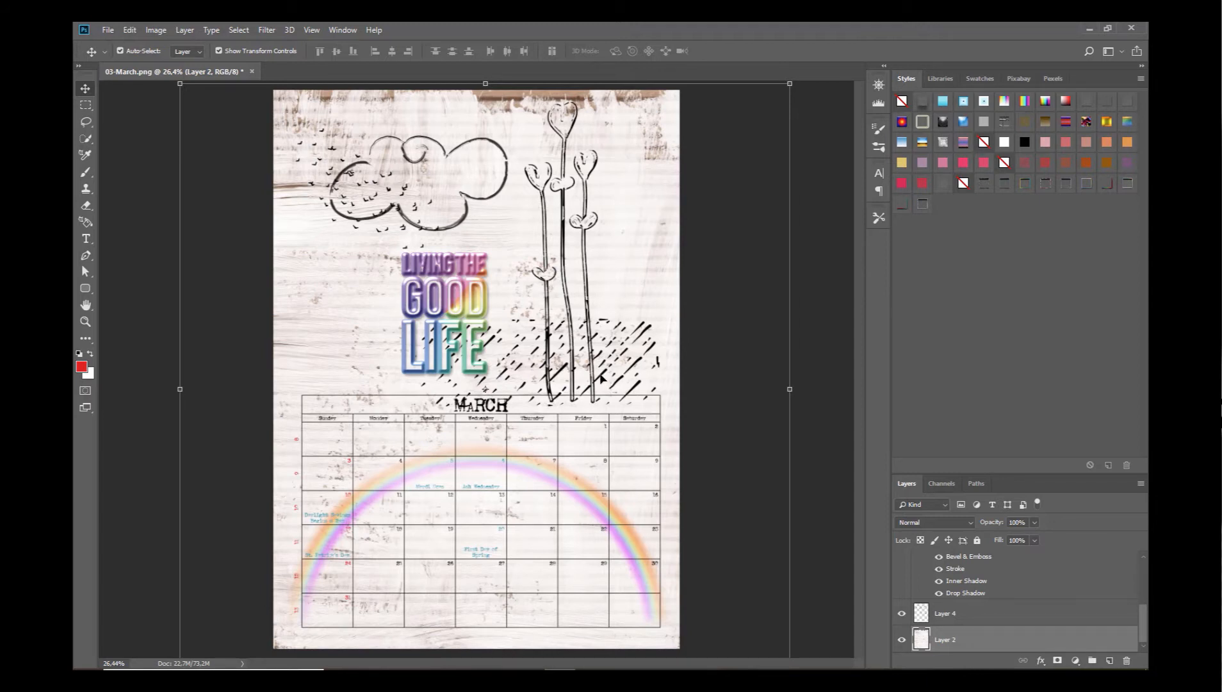
left_click(563, 195)
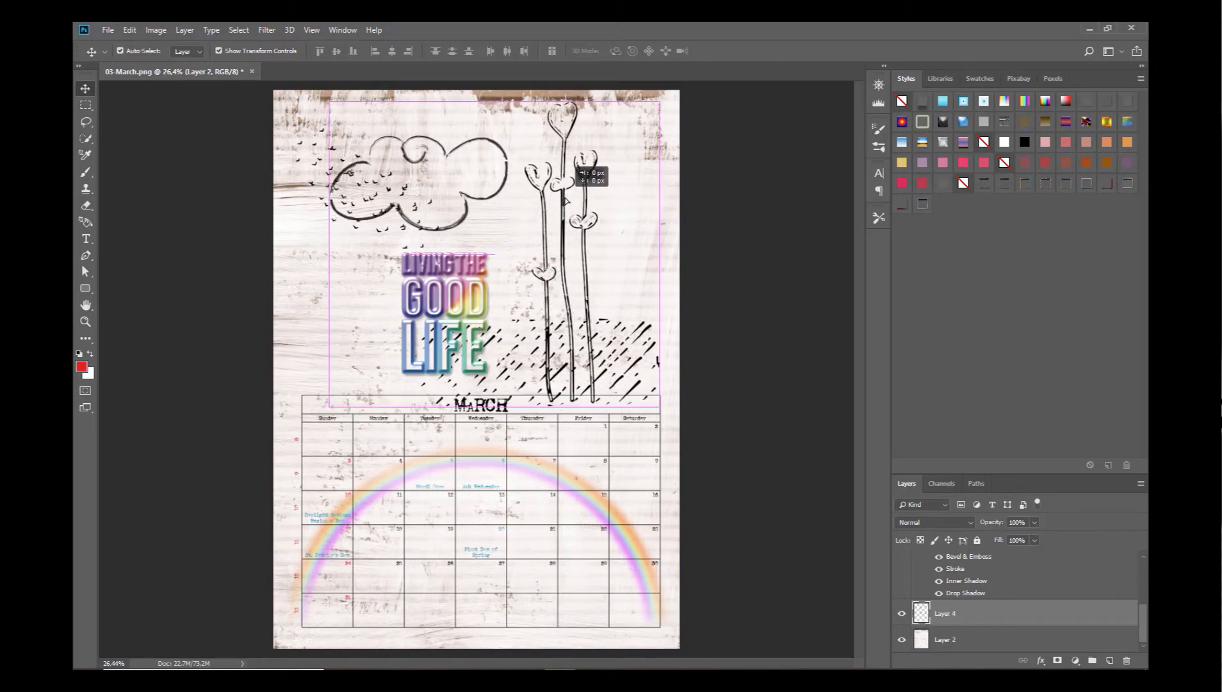
left_click(535, 229)
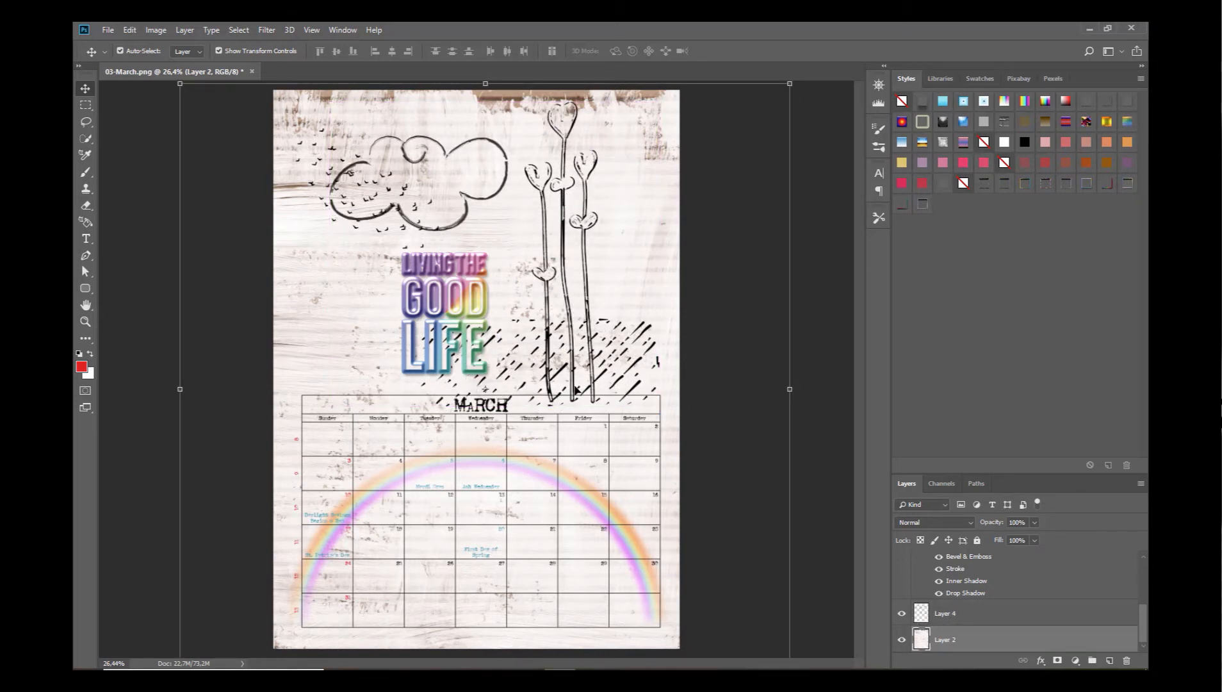